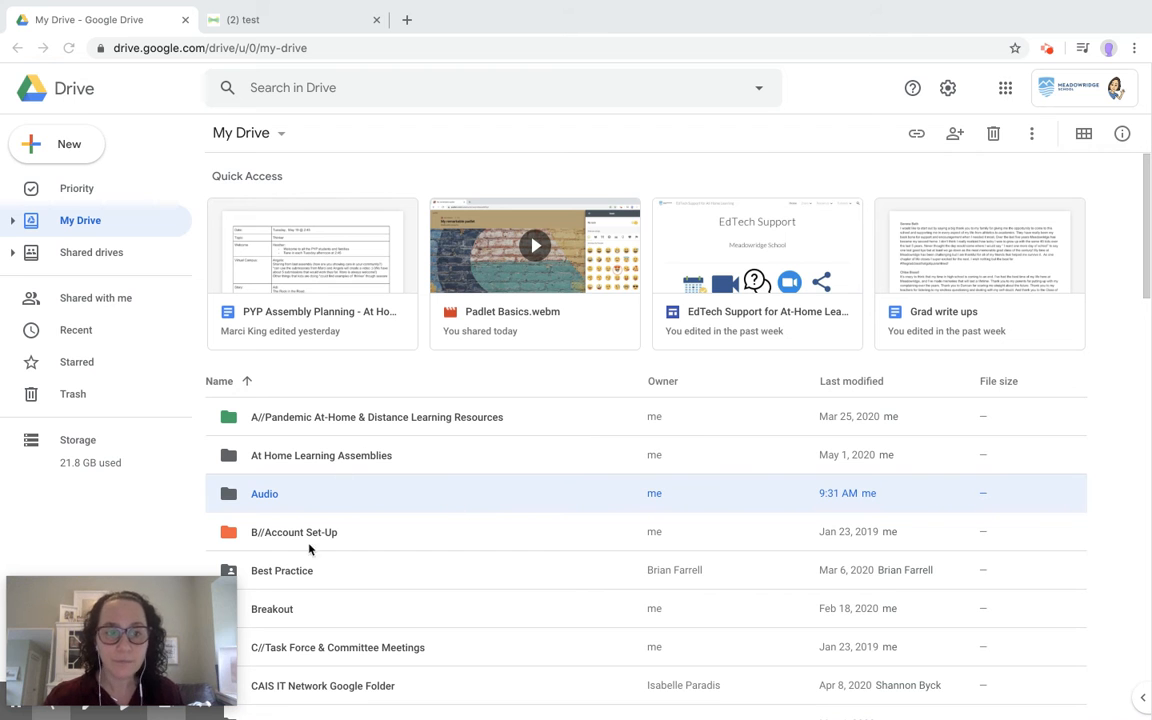
Create a folder named 'For Seesaw' in My Drive with New > Folder.
mouse_move(212, 600)
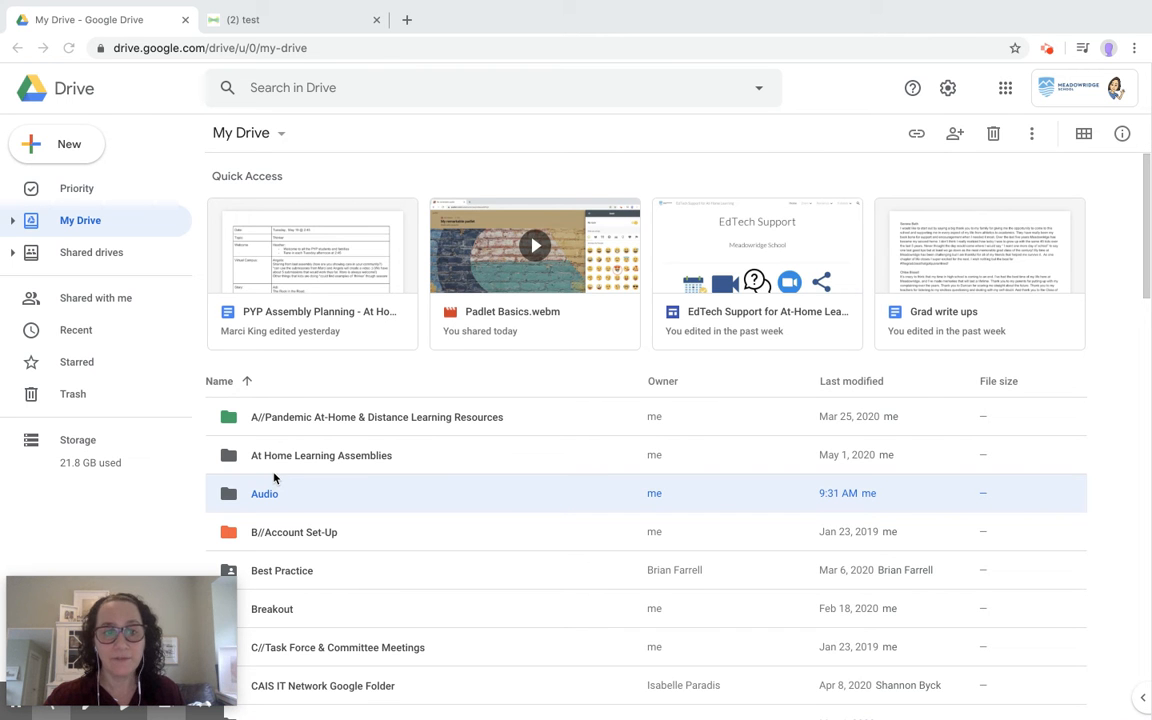
click(80, 149)
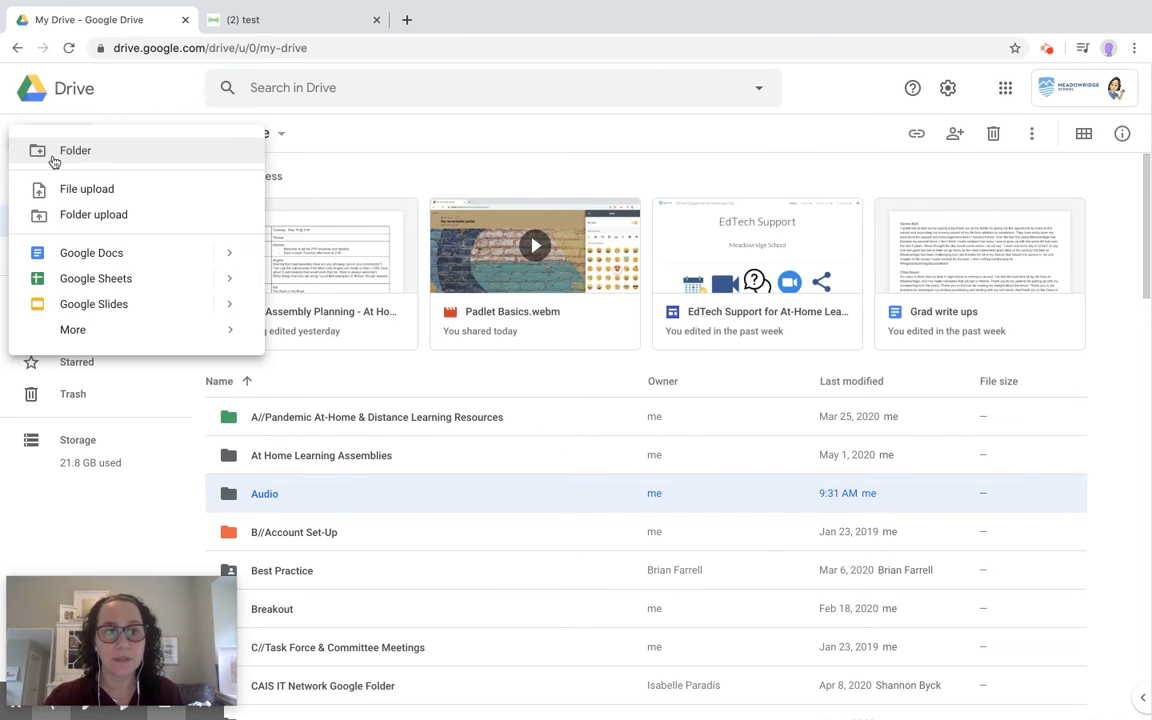
click(52, 155)
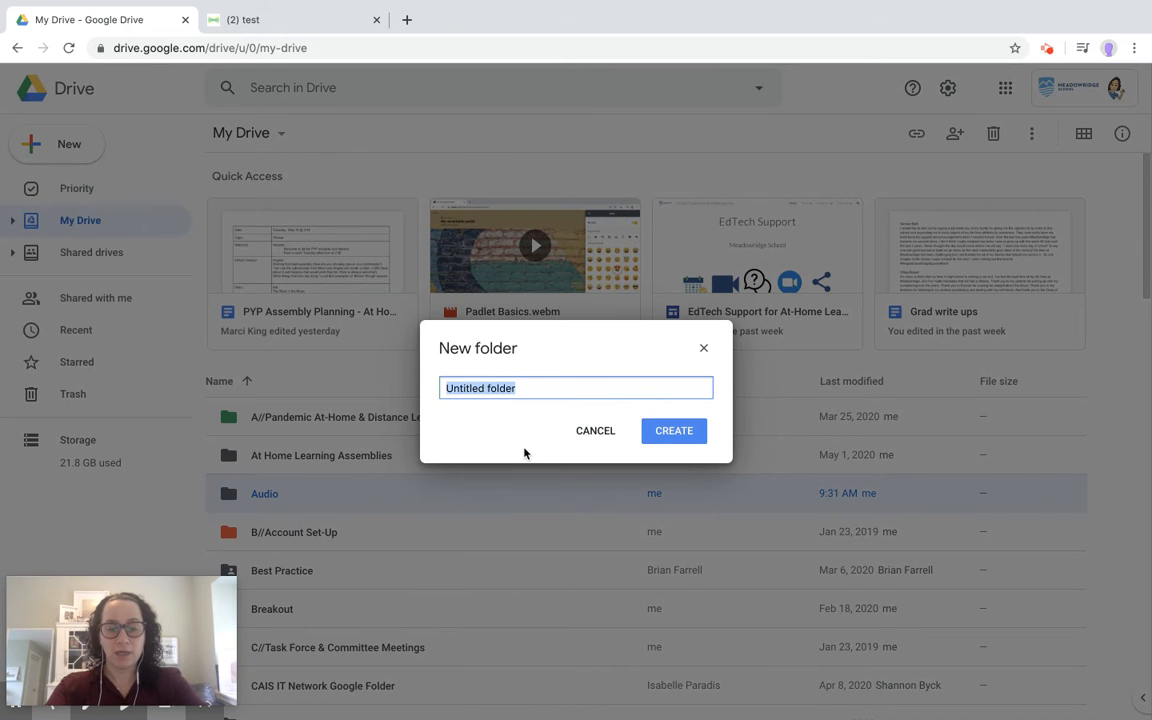
text(For S)
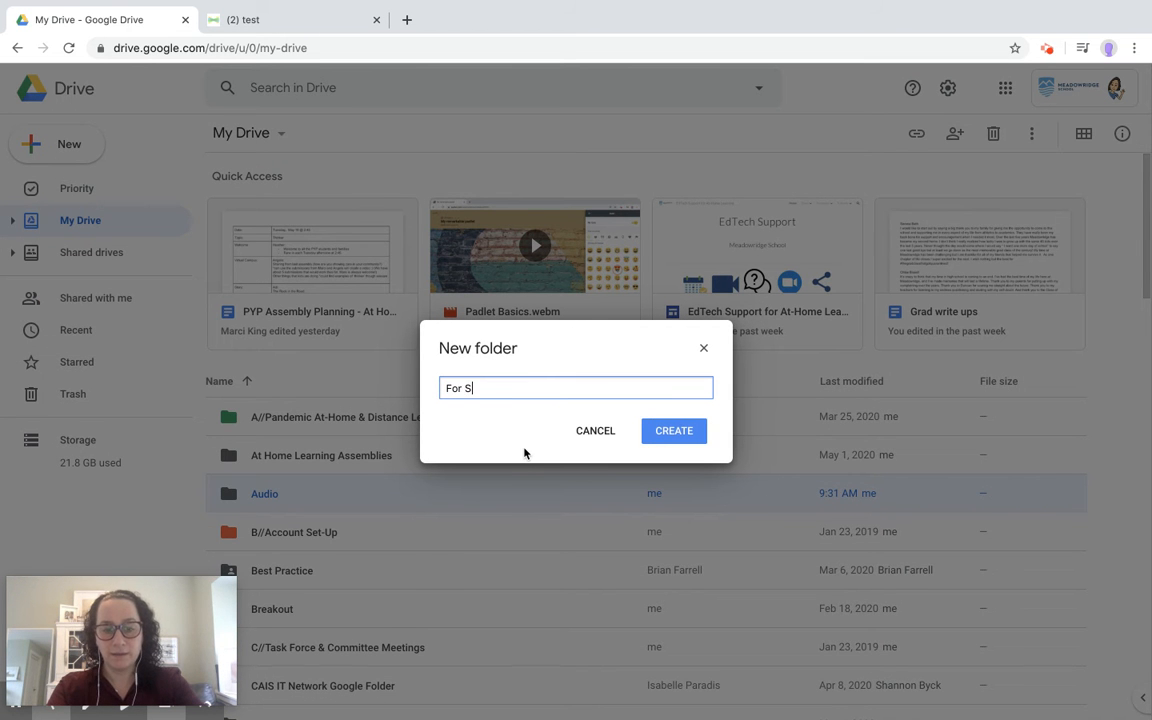
text(eessions)
key(Return)
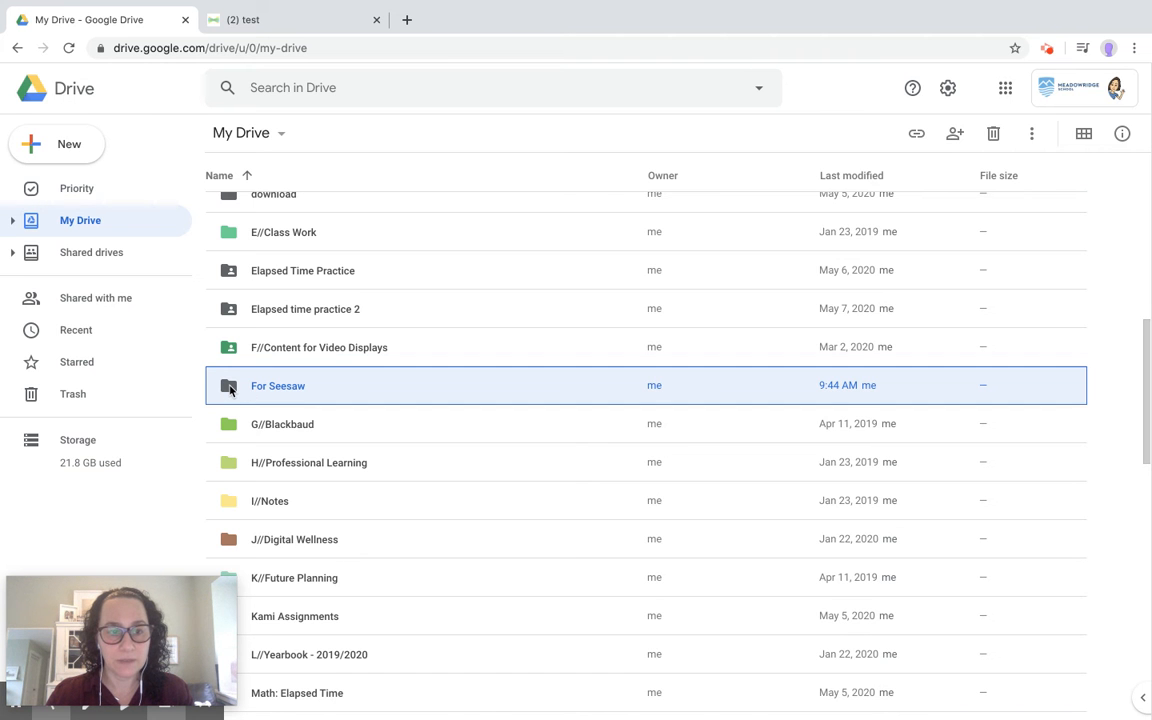
Change the For Seesaw folder's colour to light orange.
right_click(230, 390)
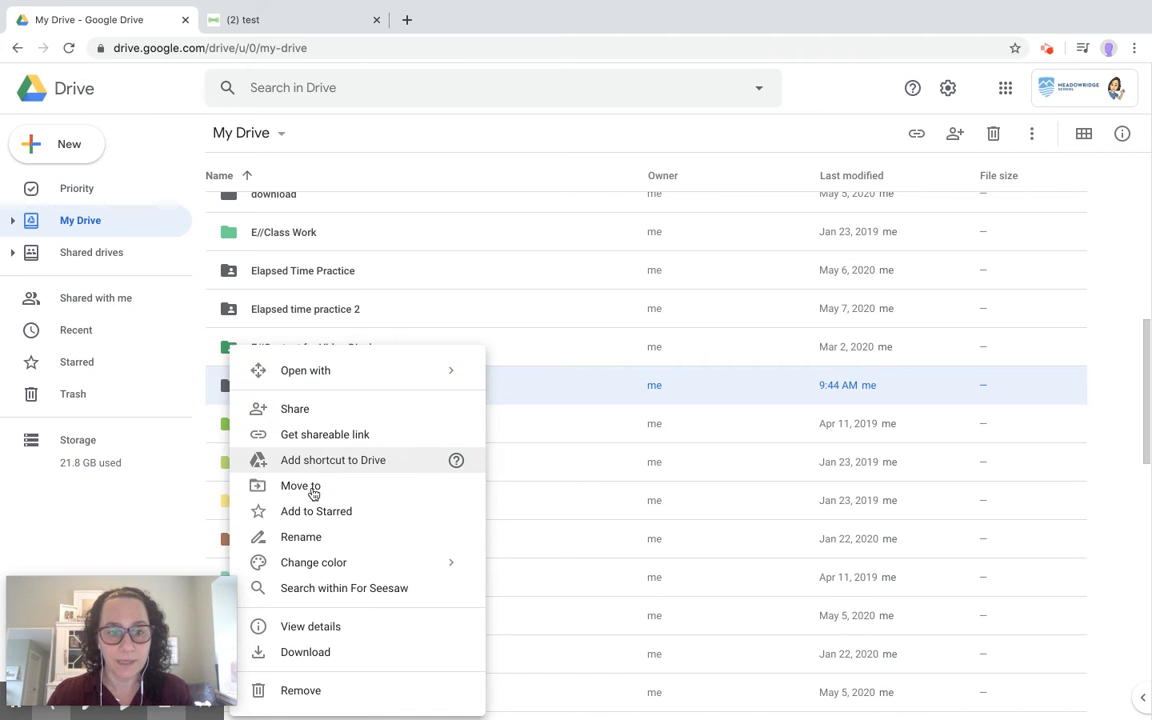
mouse_move(334, 562)
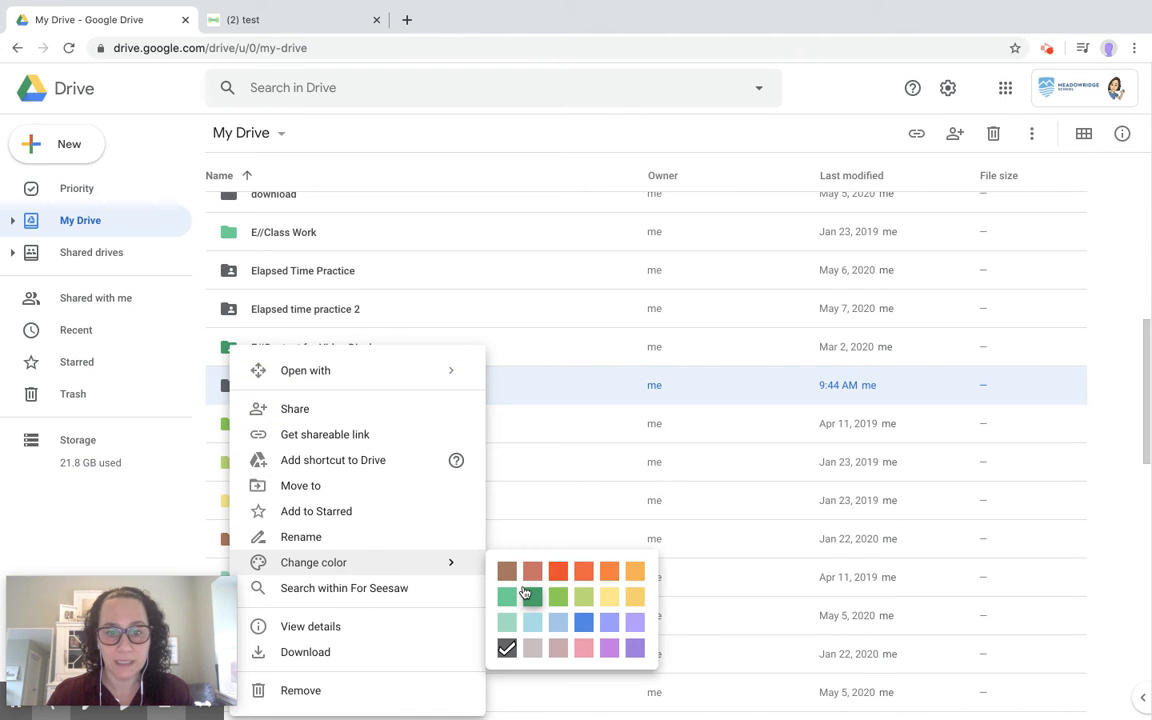
click(635, 570)
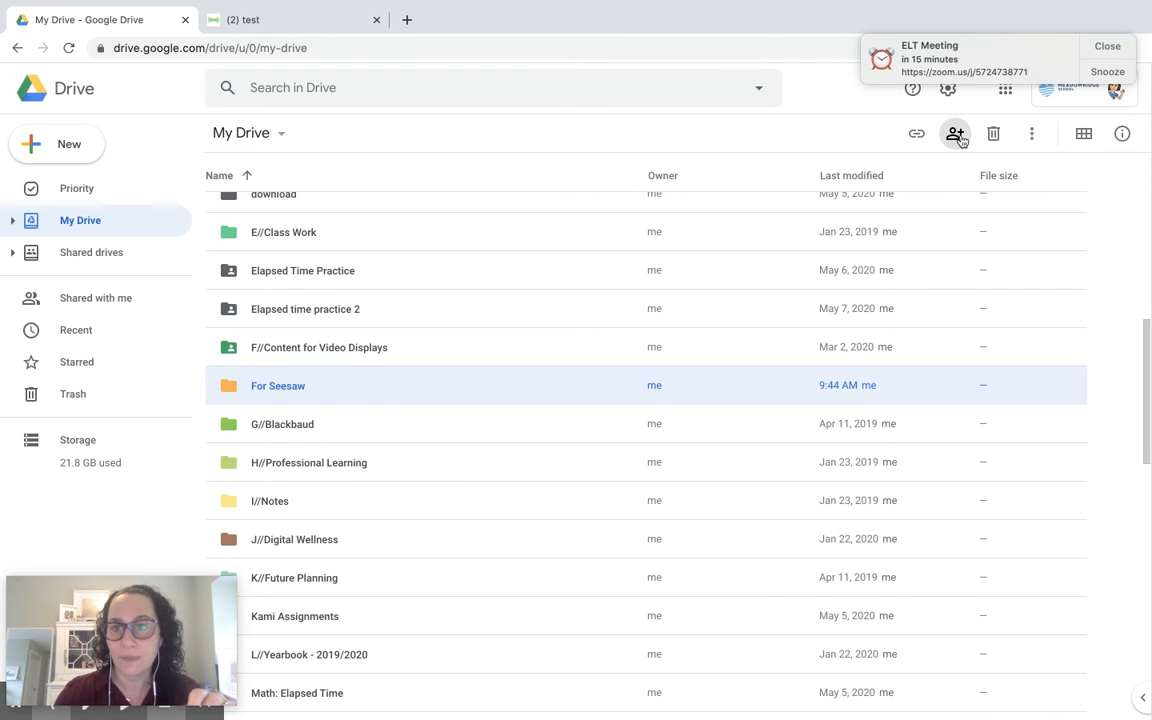
Dismiss the meeting reminder and set For Seesaw's link sharing to anyone with the link, Can view.
click(1107, 50)
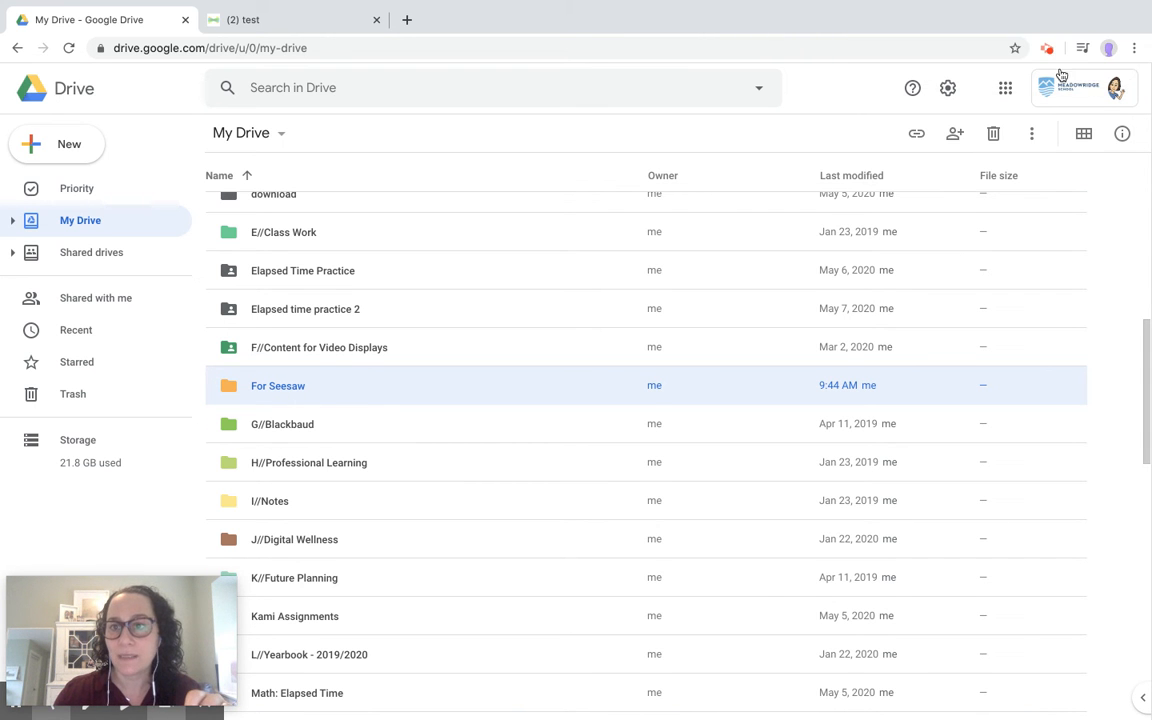
click(953, 137)
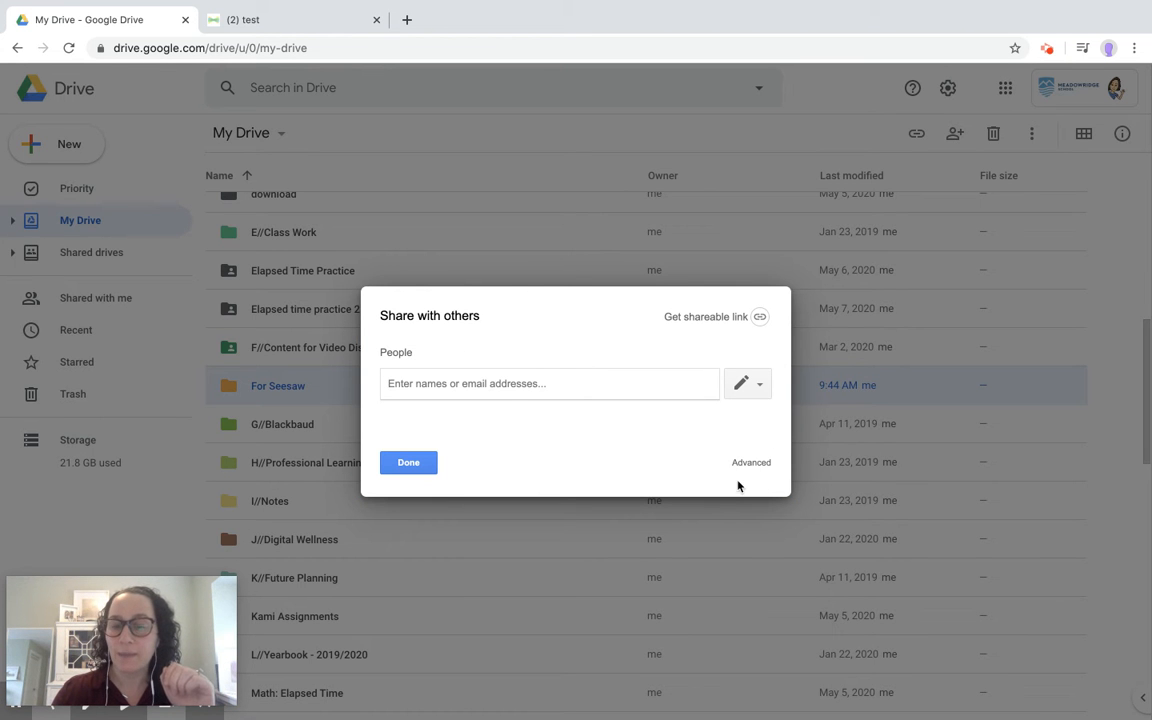
click(750, 465)
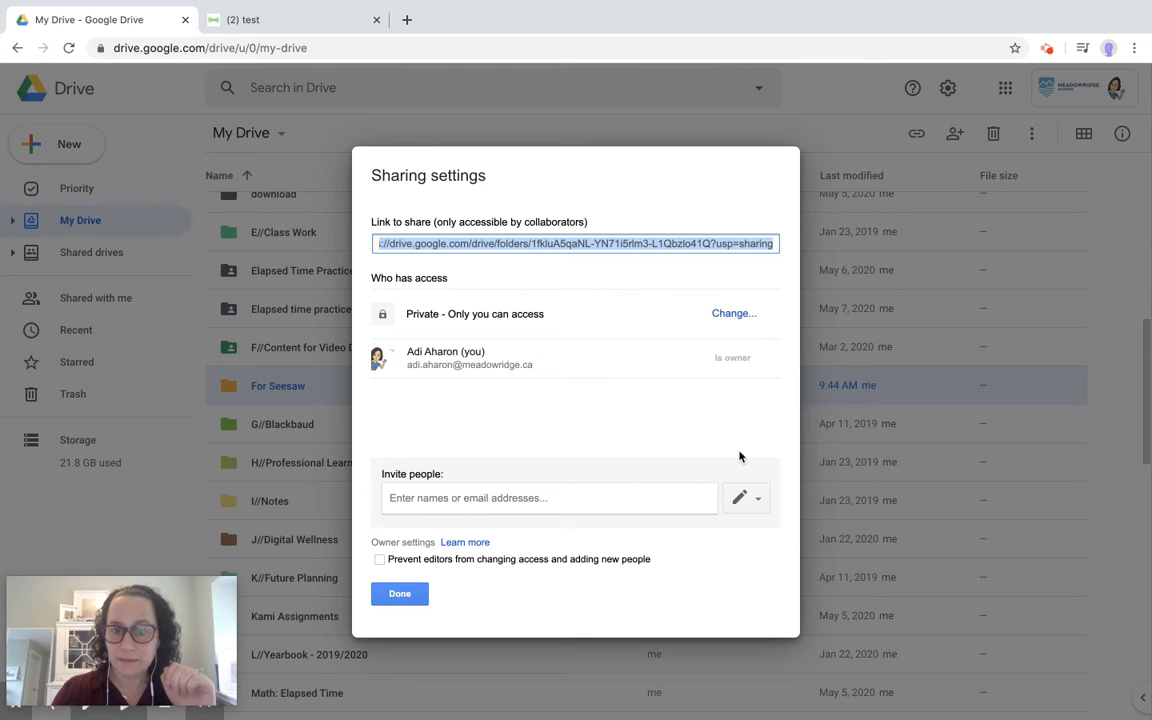
click(740, 321)
click(560, 320)
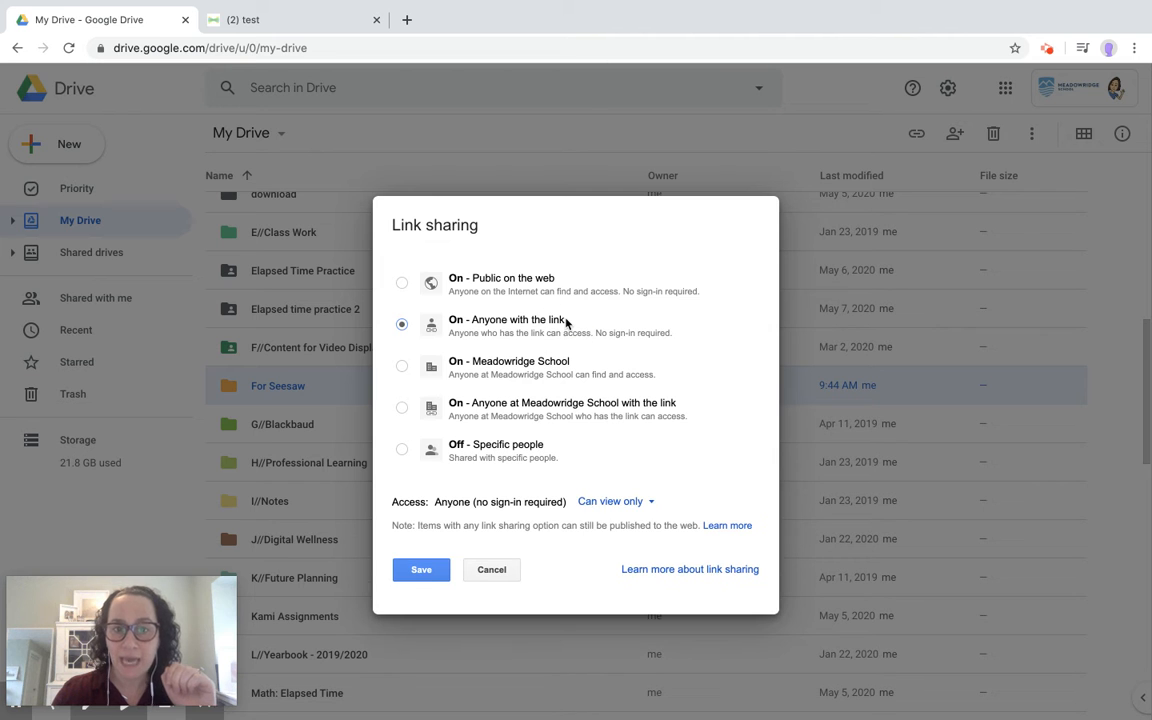
click(420, 570)
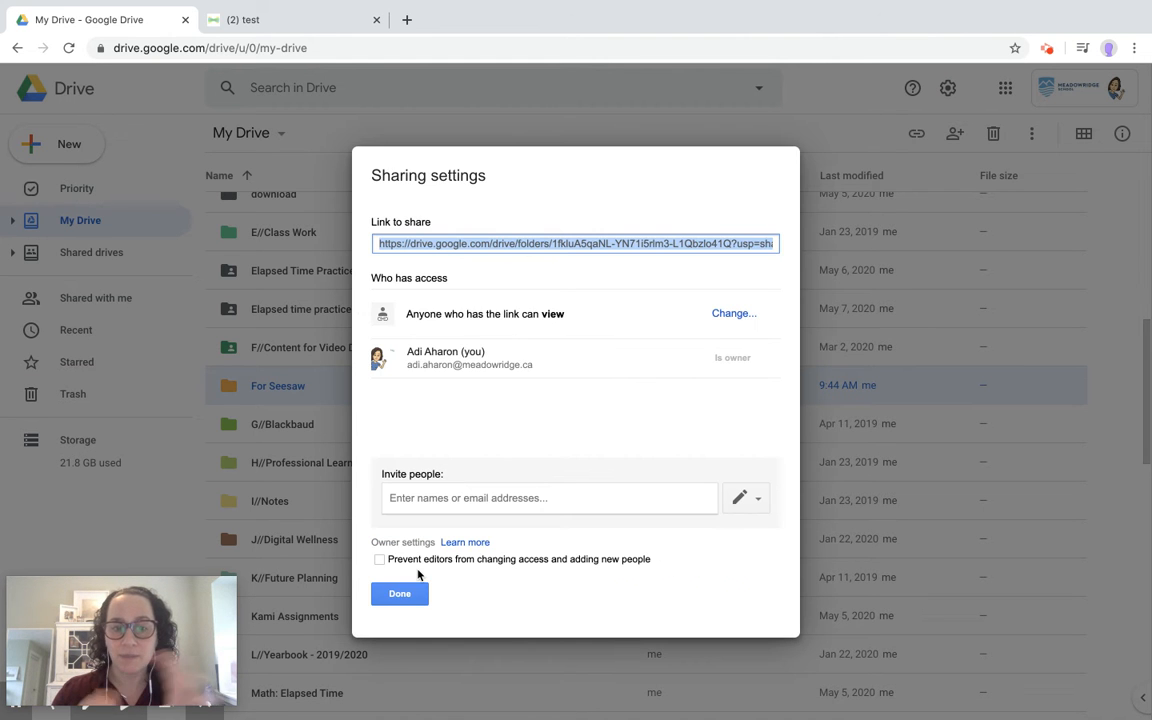
click(403, 602)
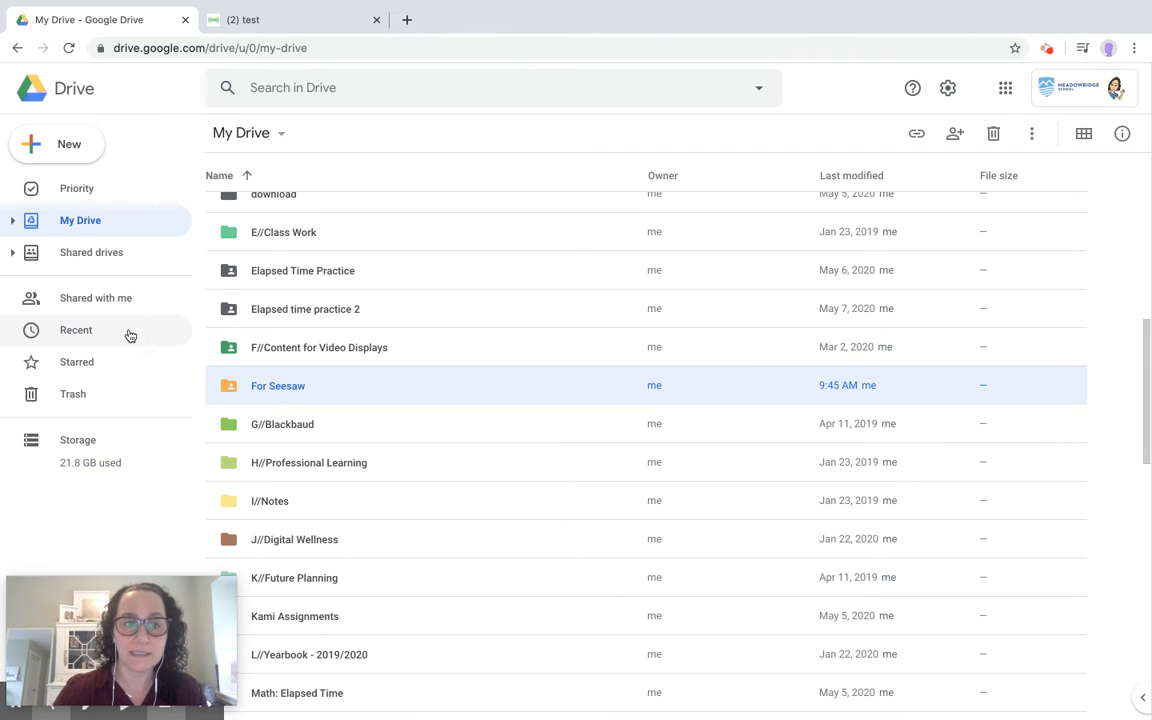
Inside For Seesaw, create a Google Slides presentation sharing the folder's permissions, then return to Drive.
double_click(265, 390)
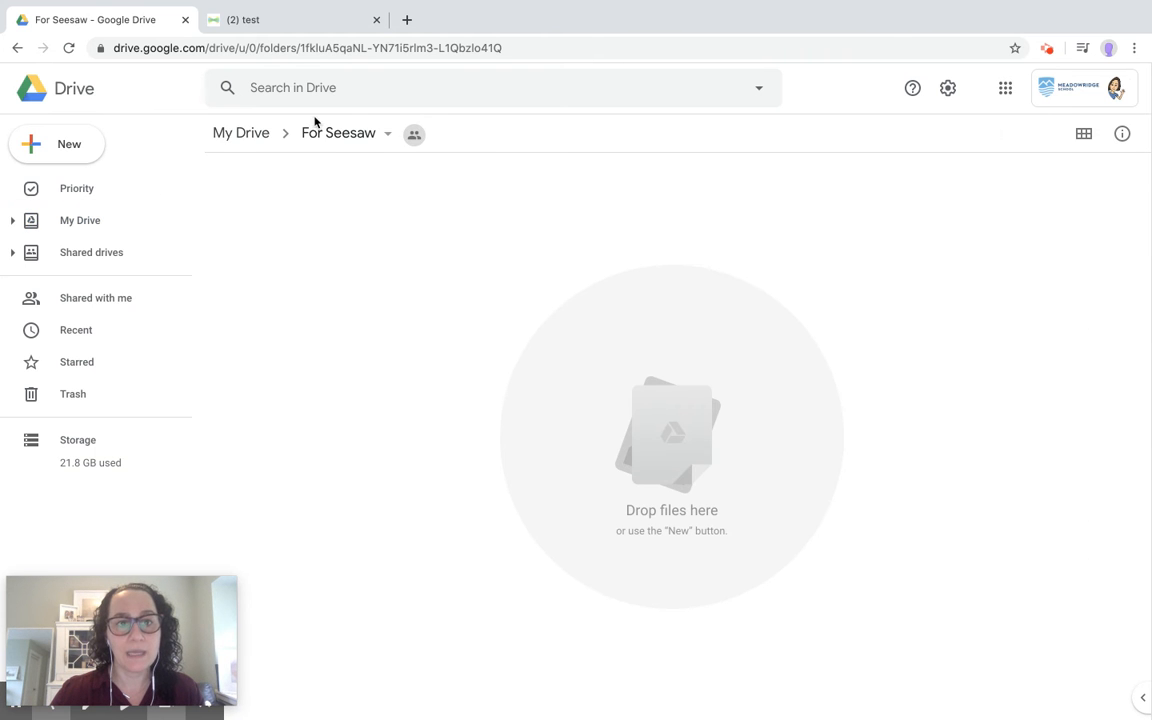
click(98, 145)
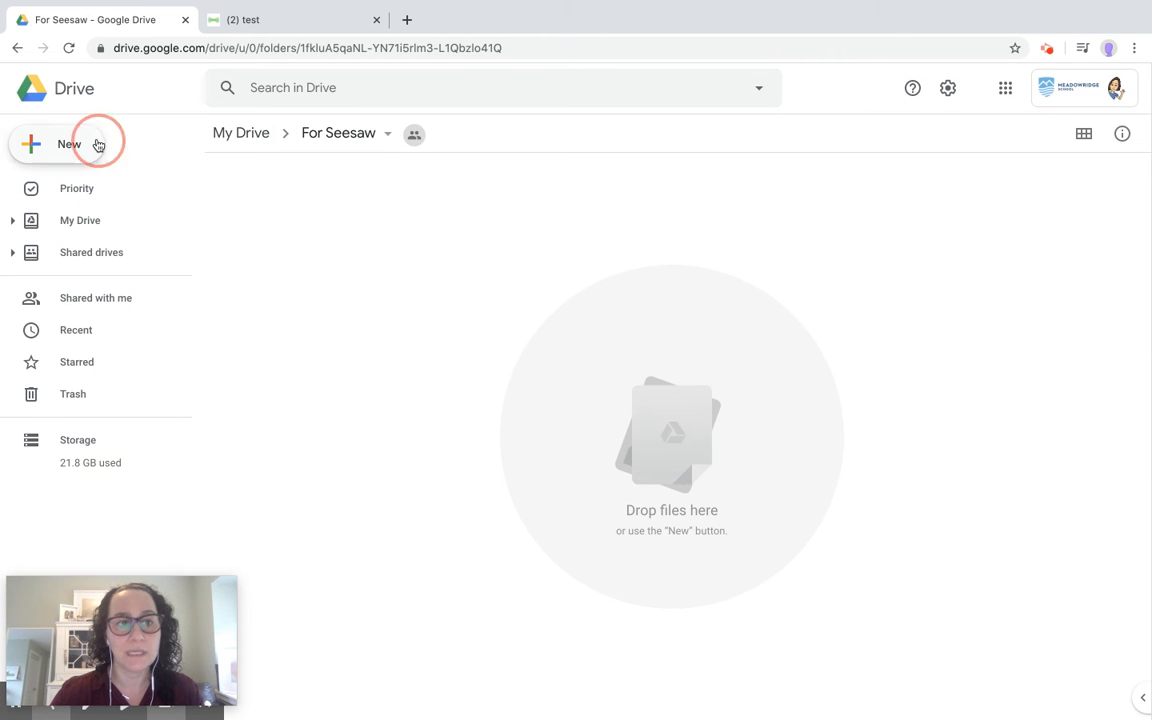
click(88, 303)
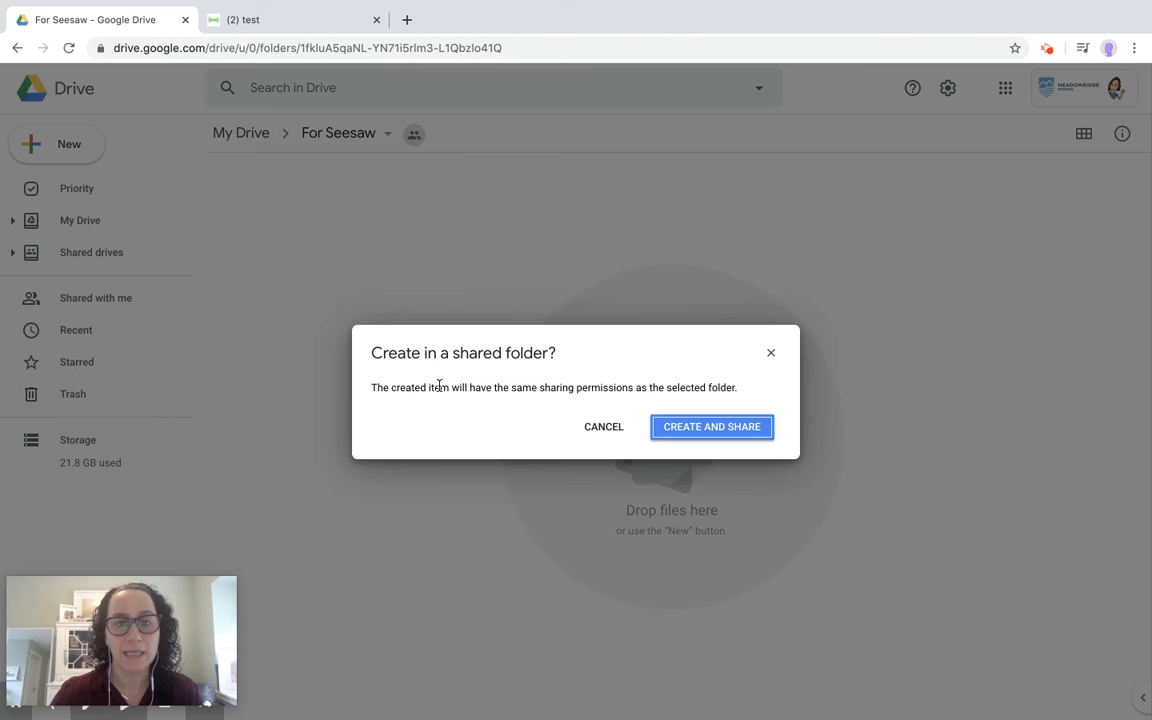
click(671, 436)
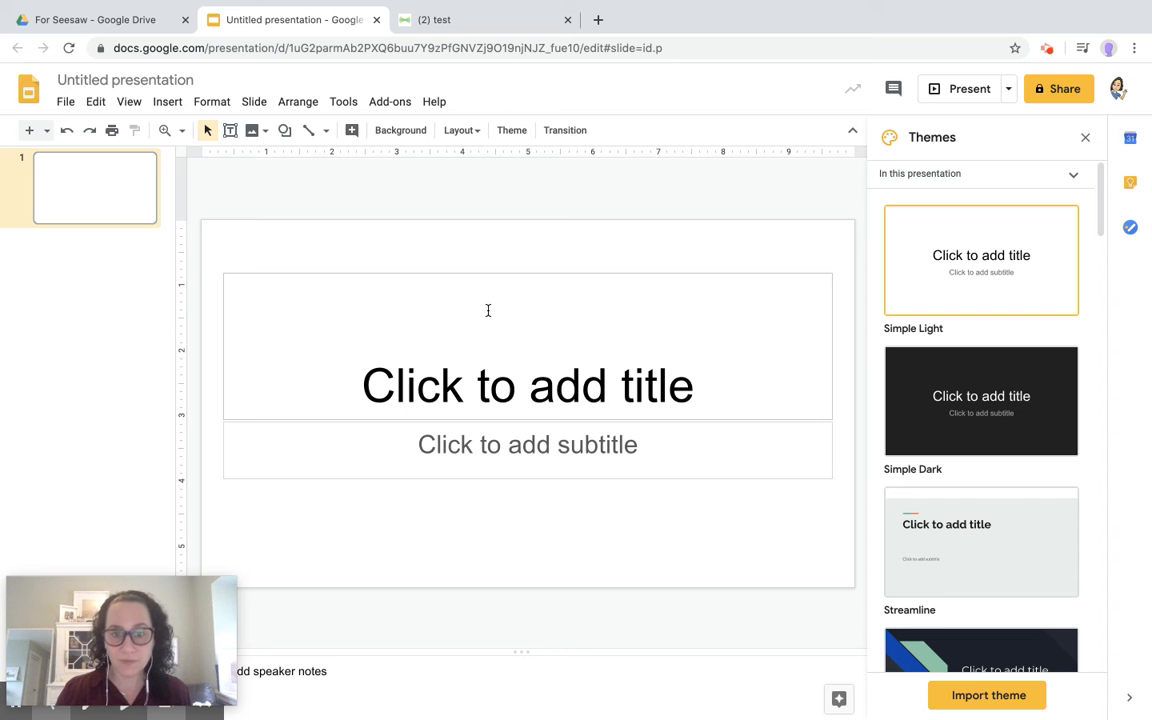
click(137, 21)
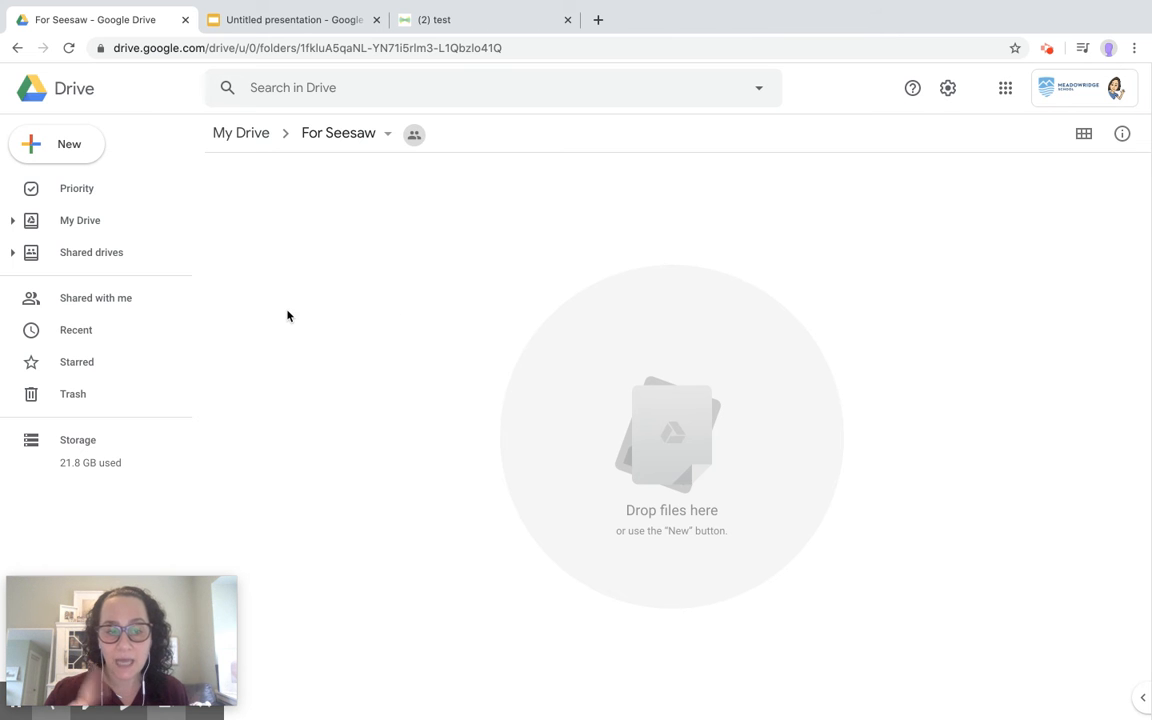
Expand the My Drive tree and open the Audio folder.
click(15, 226)
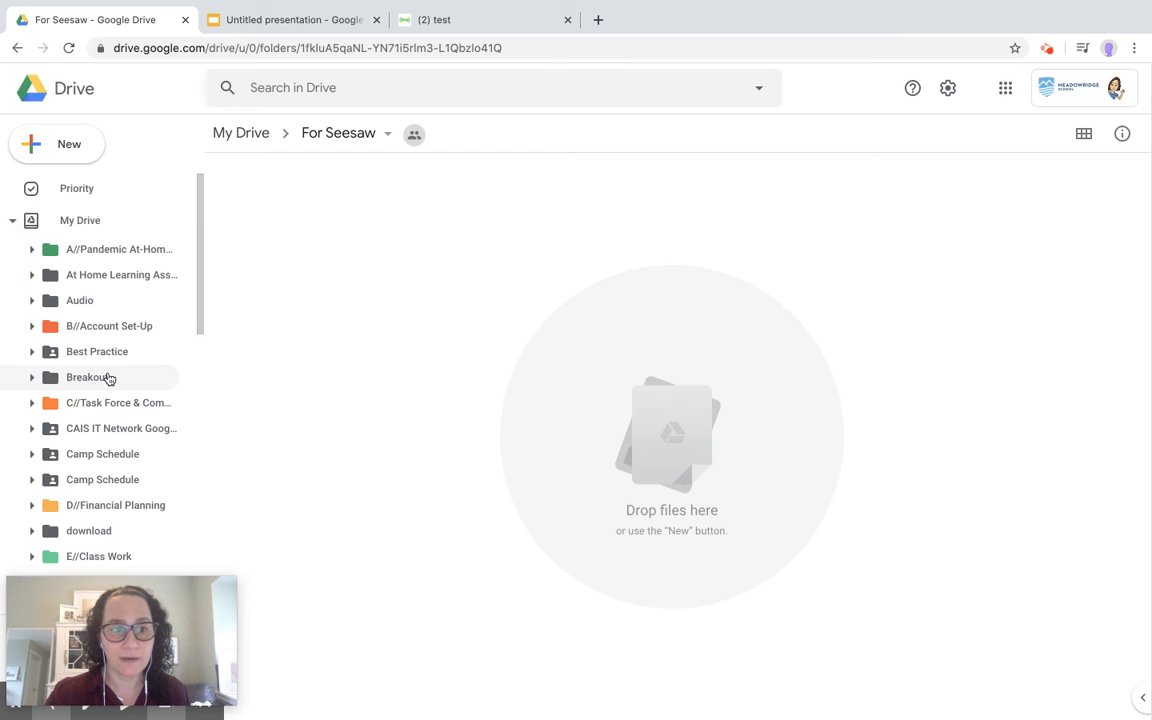
scroll(108, 376, down, 2)
scroll(101, 336, up, 2)
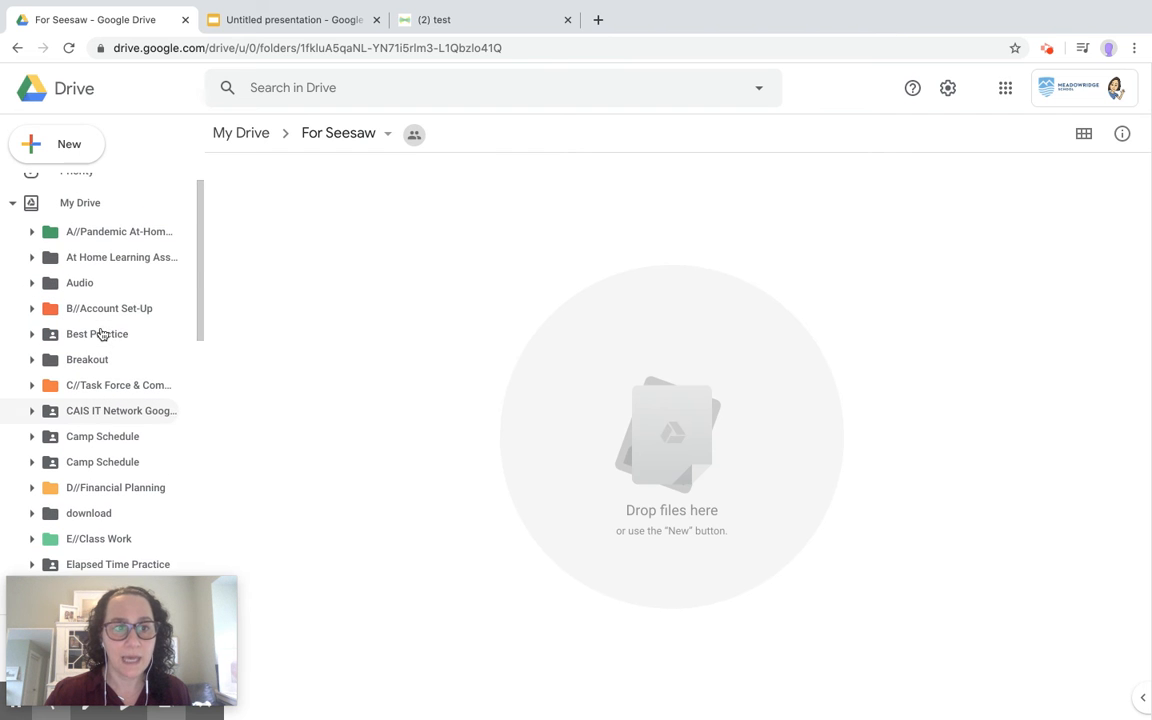
click(91, 287)
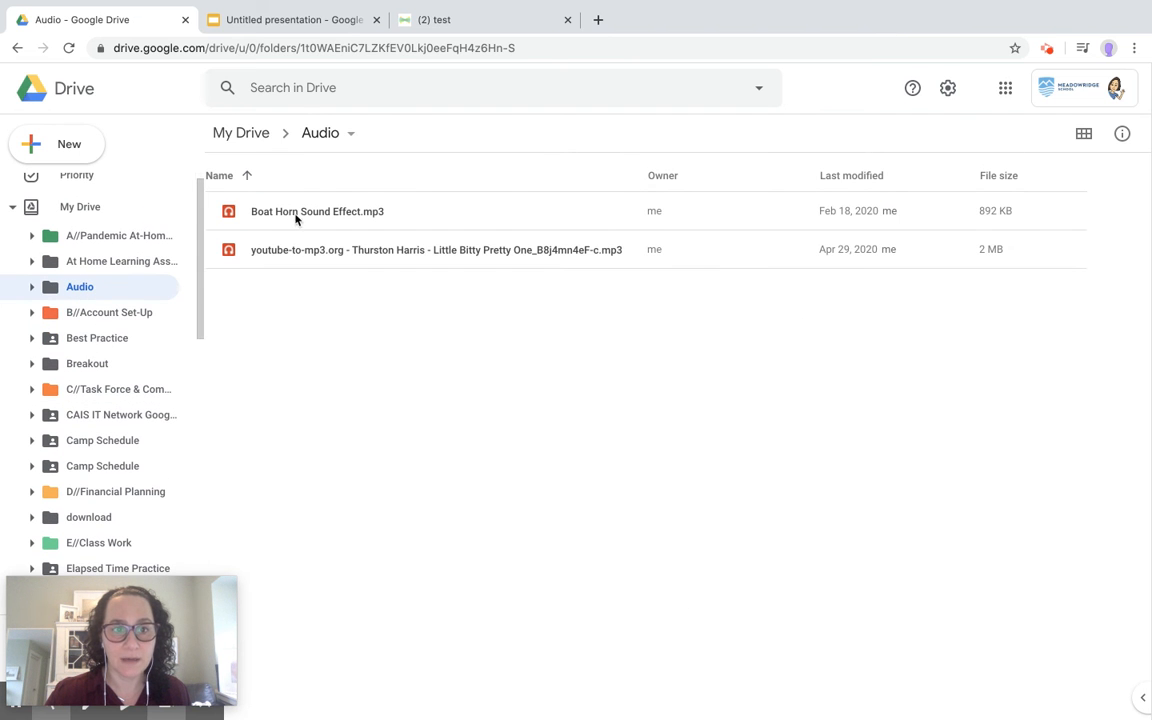
Move Boat Horn Sound Effect.mp3 into the For Seesaw folder and open that folder.
drag(296, 212, 265, 207)
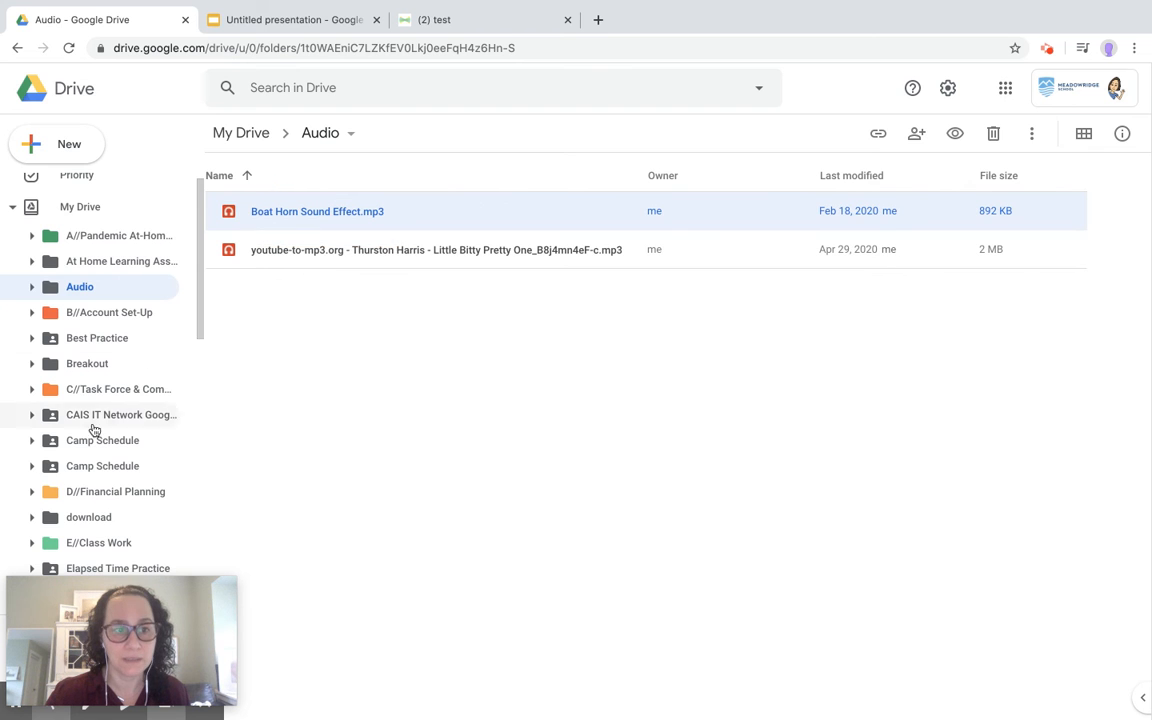
scroll(90, 435, down, 2)
scroll(88, 443, down, 4)
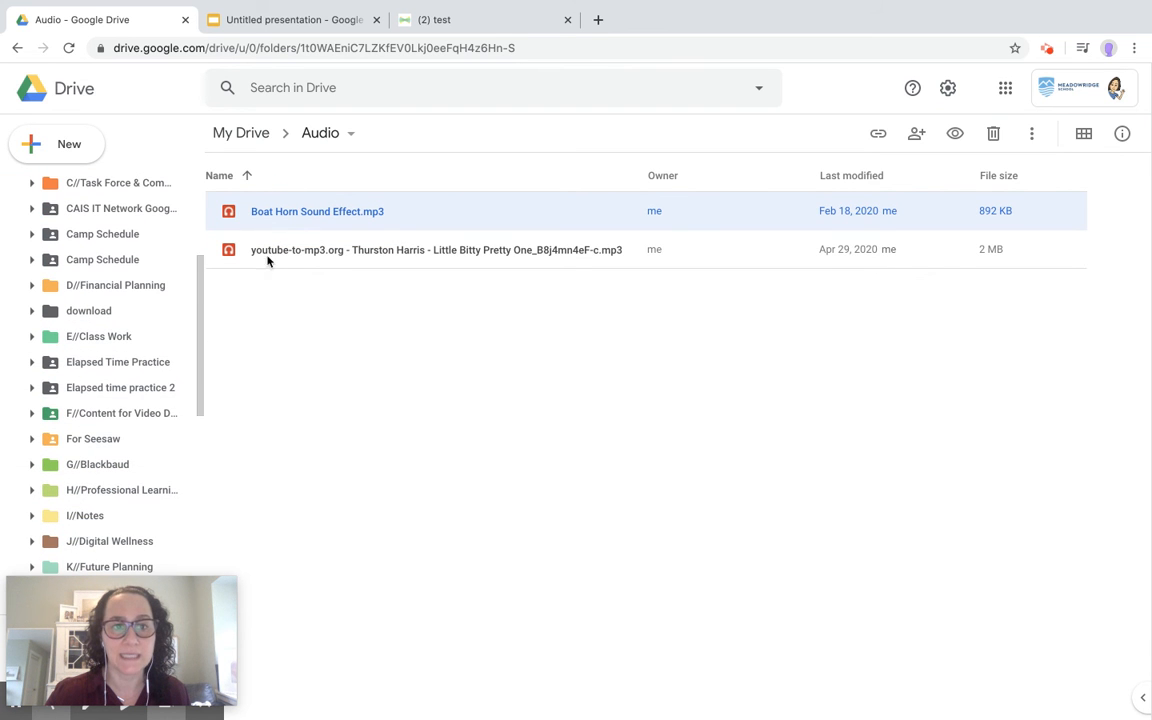
drag(308, 217, 97, 443)
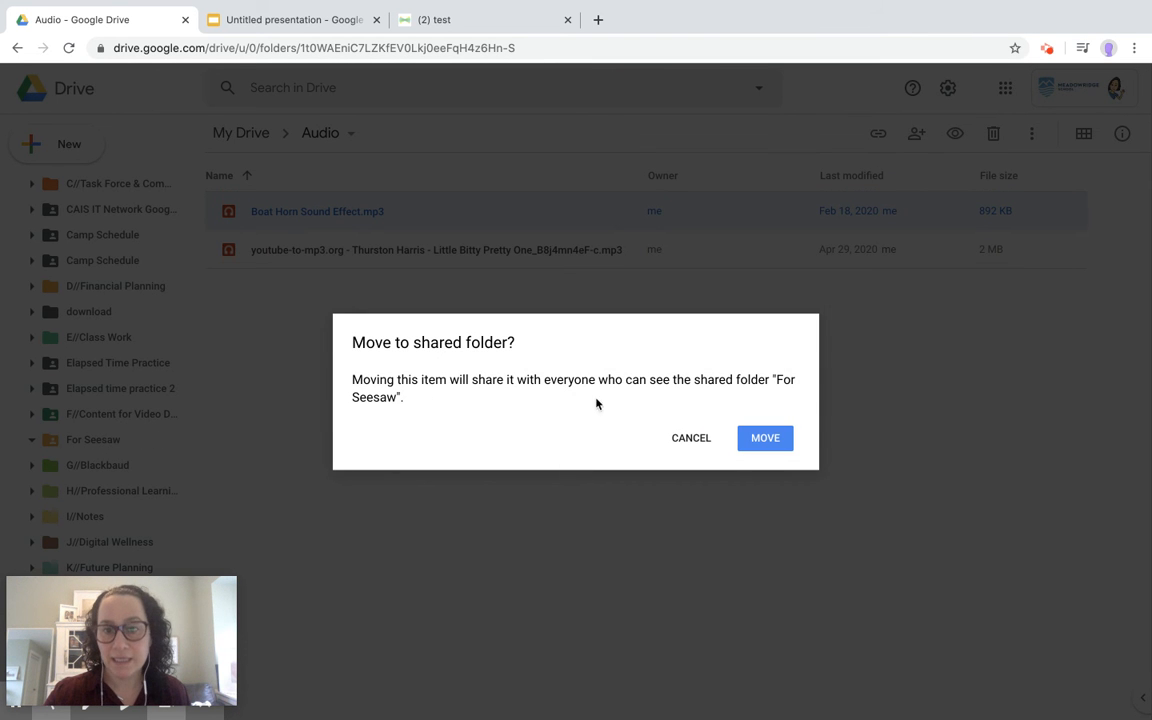
click(781, 445)
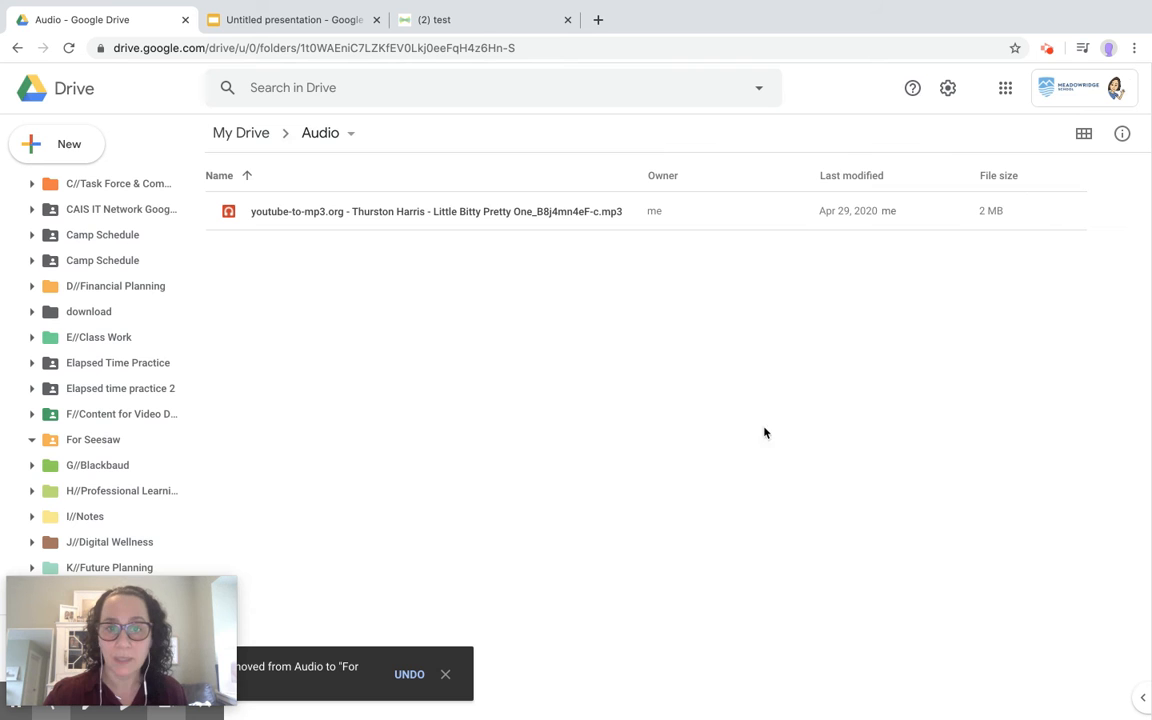
click(85, 441)
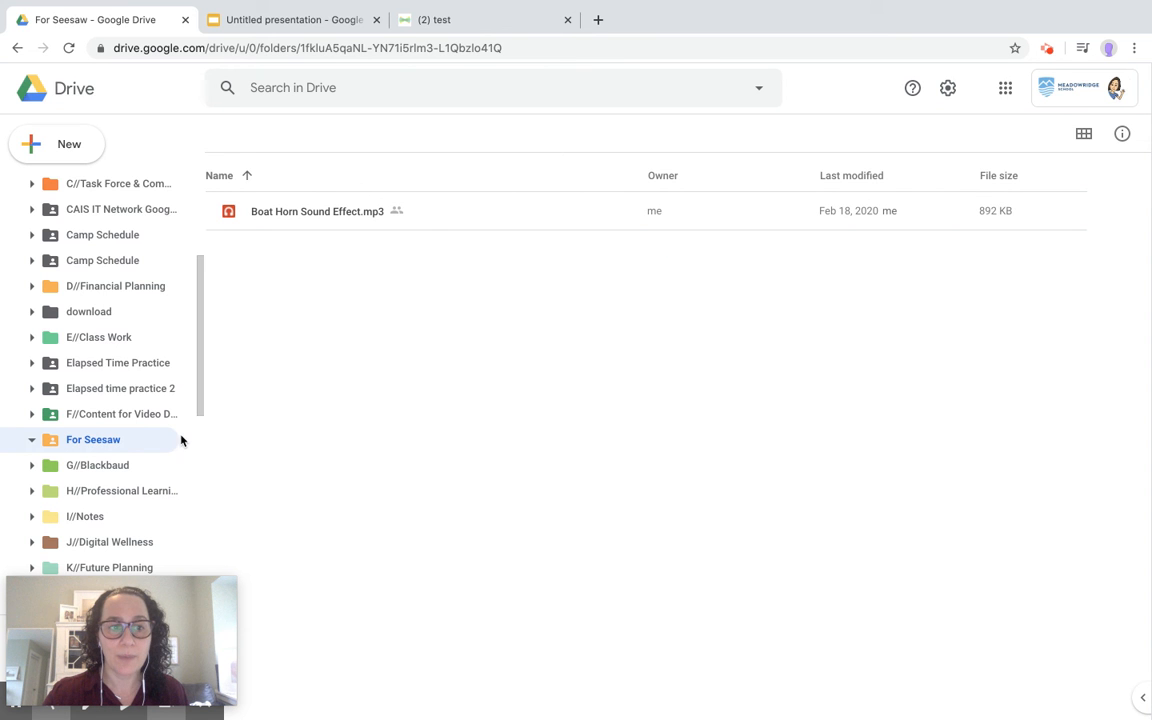
Rename the presentation 'Slides Test for Seesaw' and apply the Simple Dark theme.
click(312, 19)
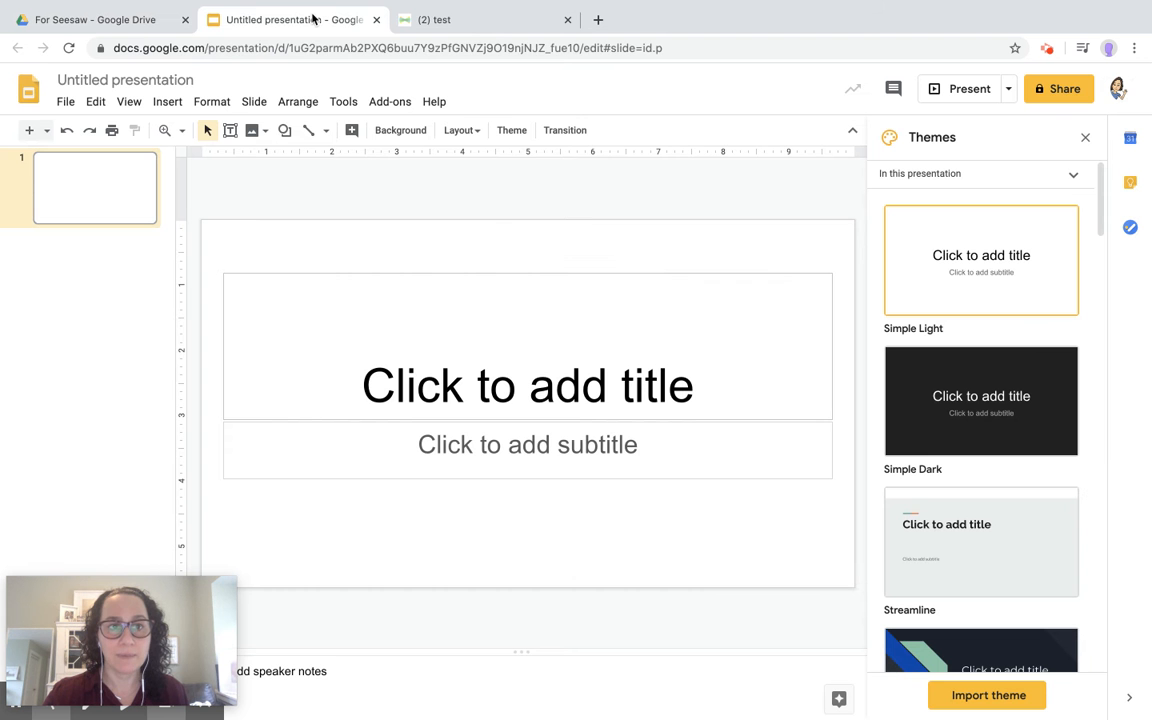
click(137, 79)
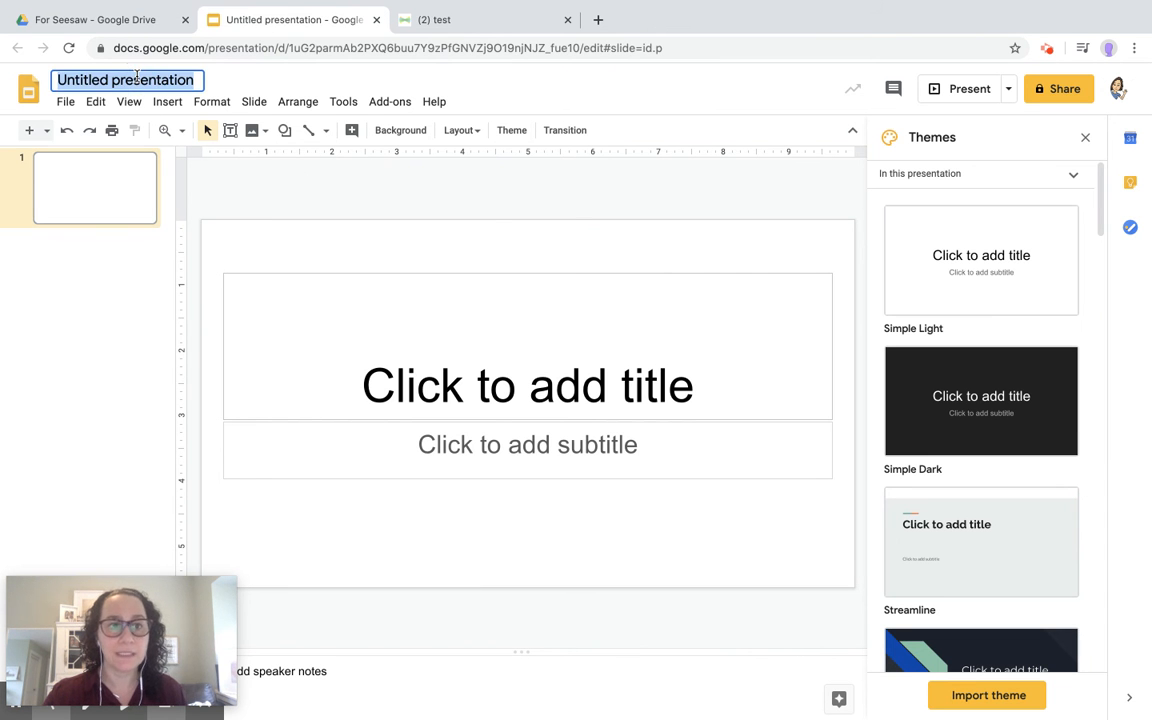
text(Slide)
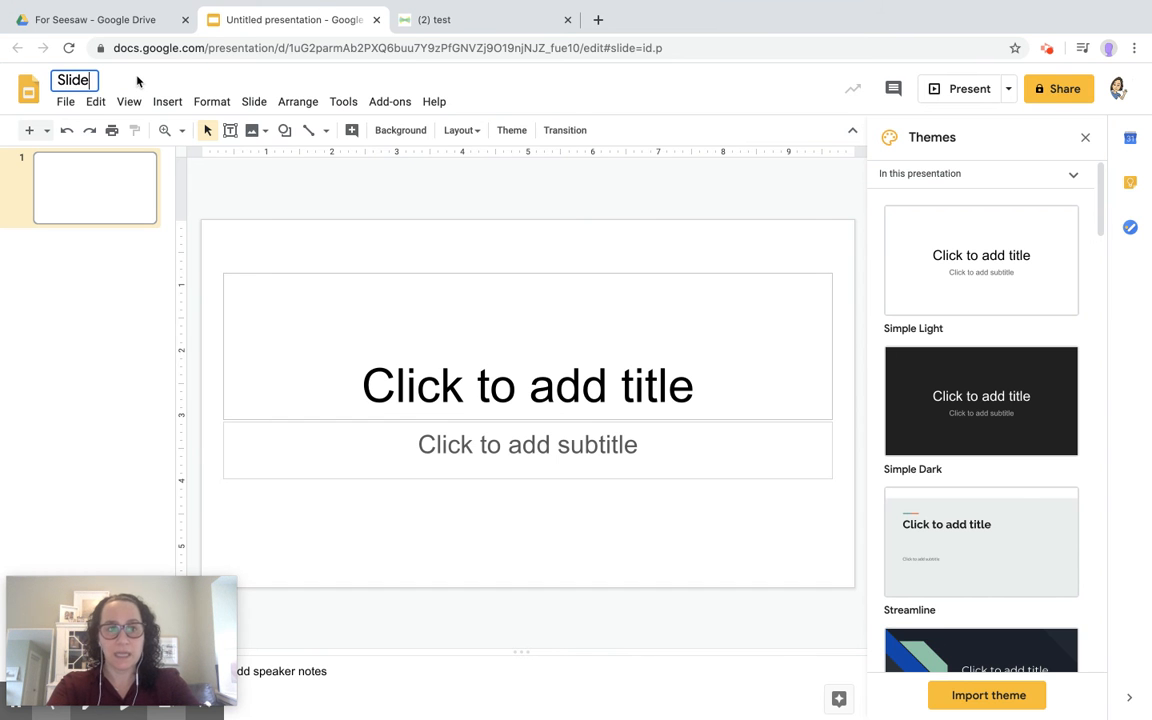
text(s TEst)
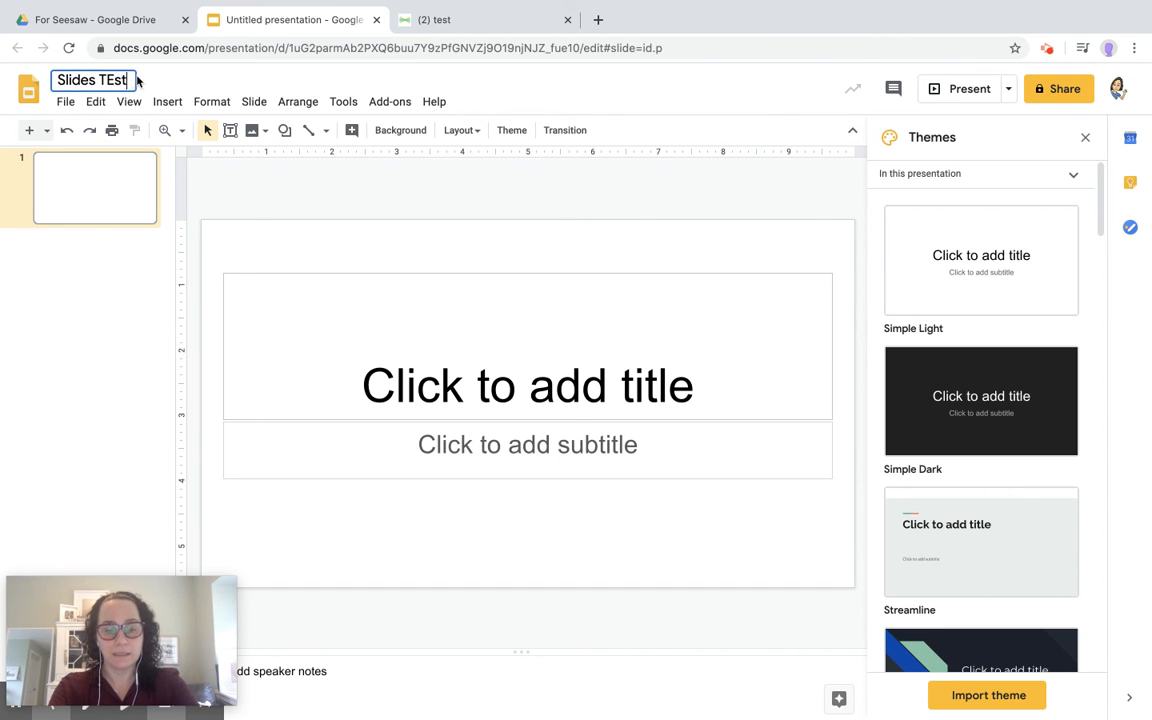
key(BackSpace)
key(BackSpace)
key(BackSpace)
text(est for Seesaw)
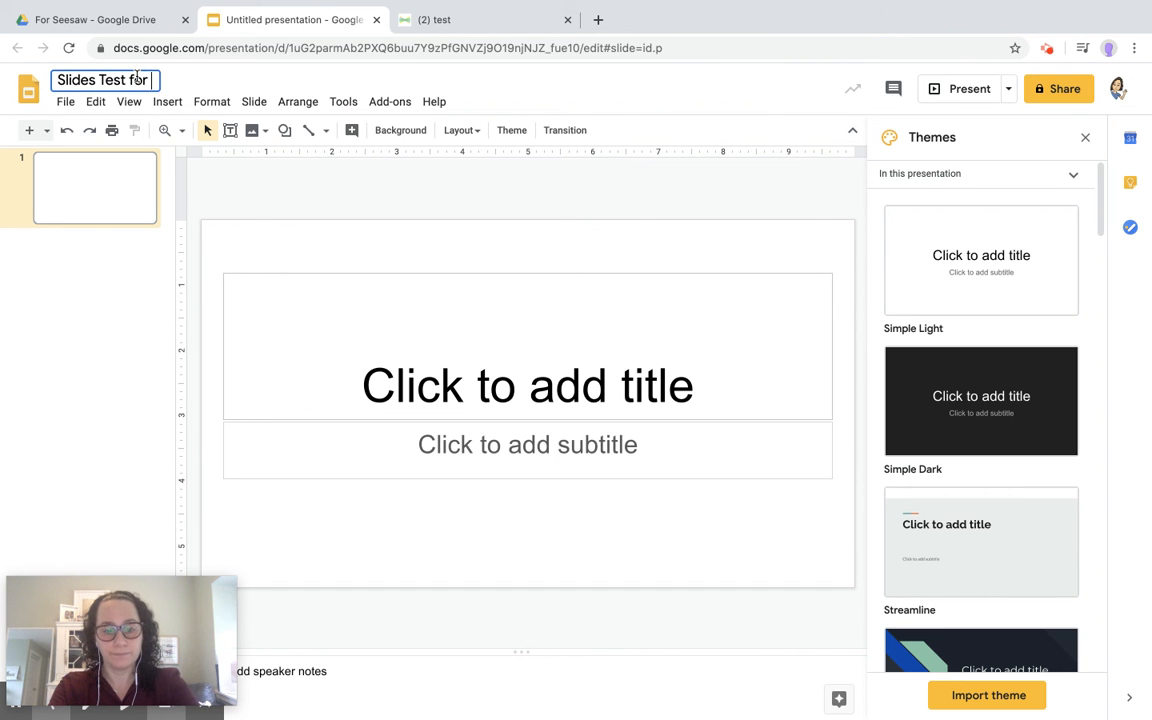
click(392, 336)
click(997, 432)
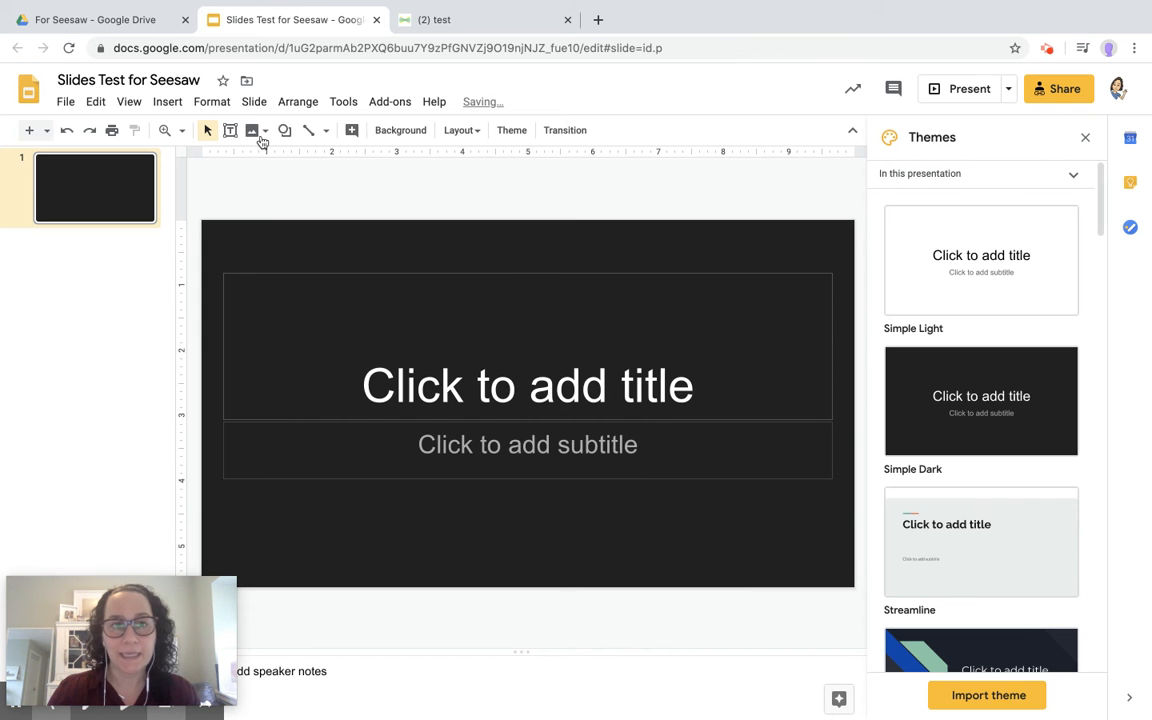
Insert the Boat Horn Sound audio file from My Drive onto the slide.
click(168, 103)
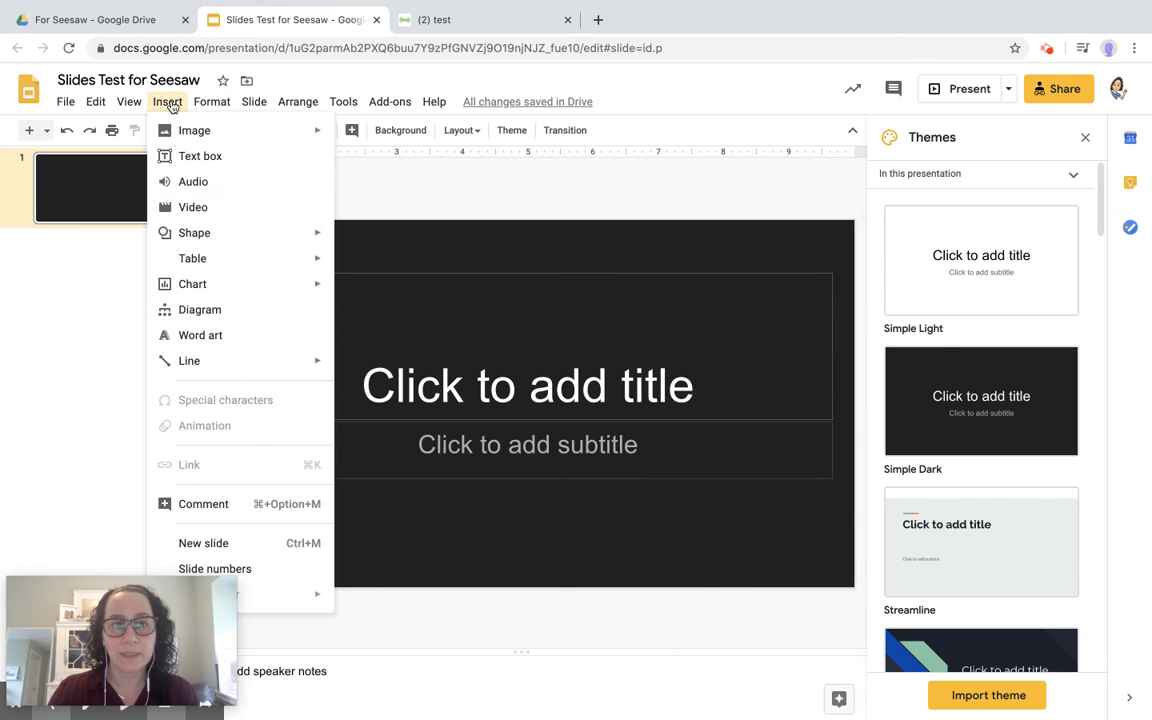
click(204, 183)
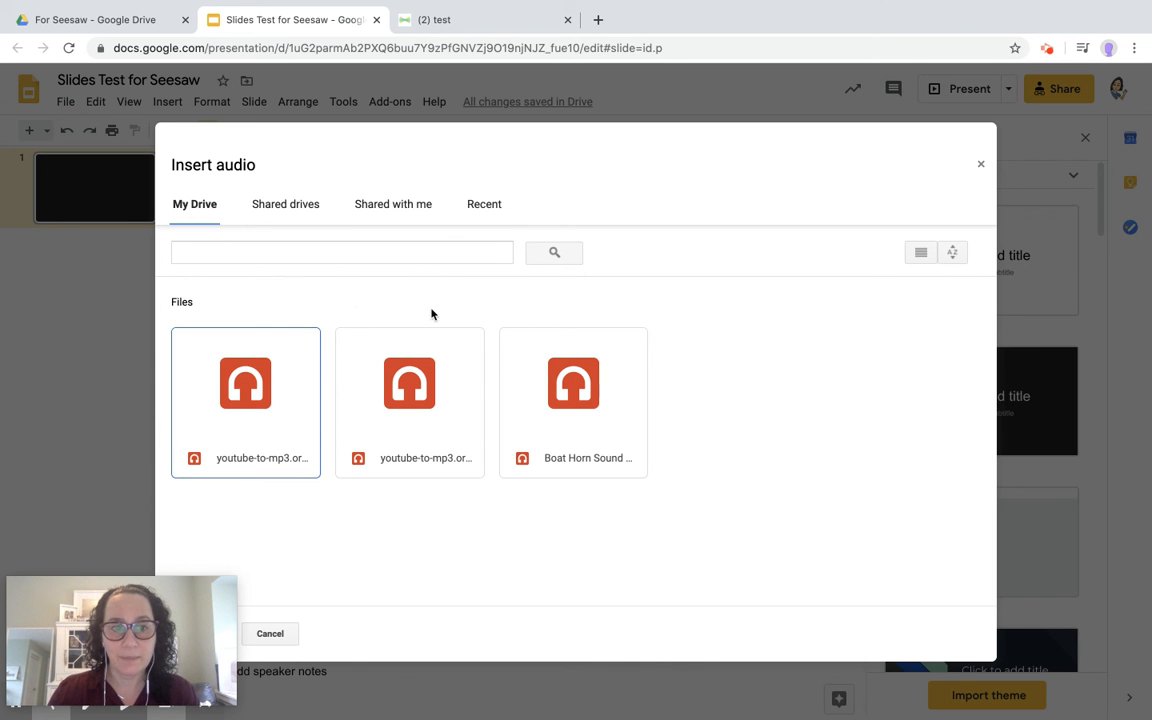
click(593, 440)
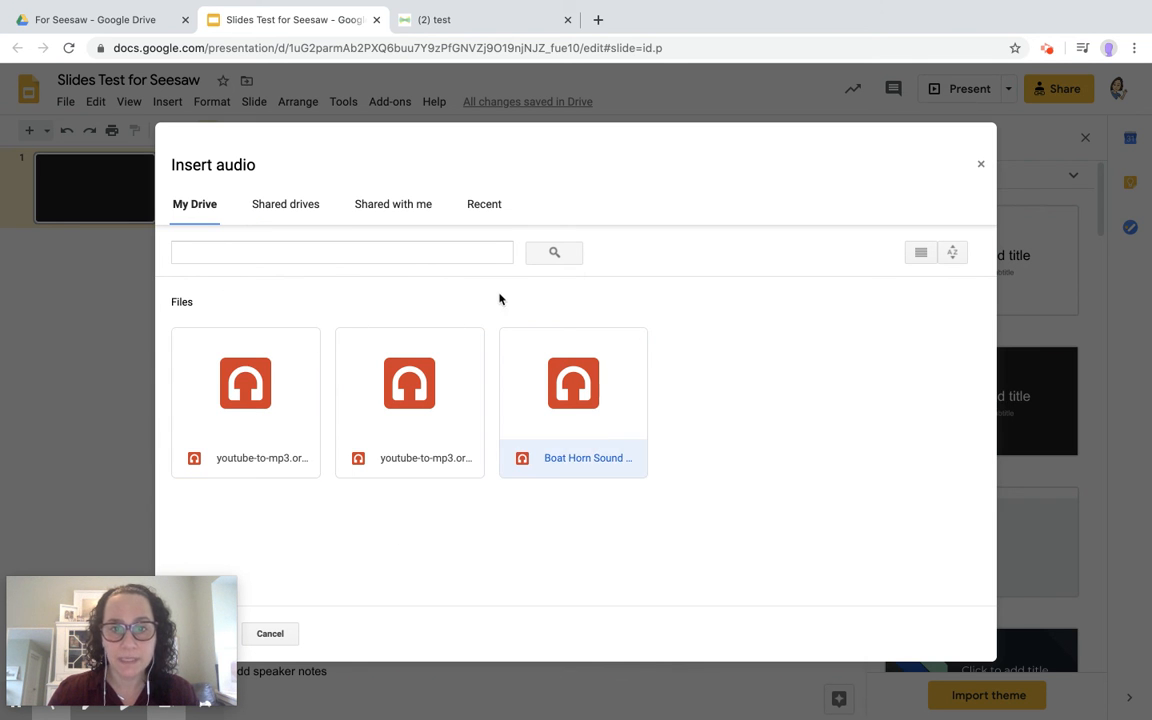
click(310, 200)
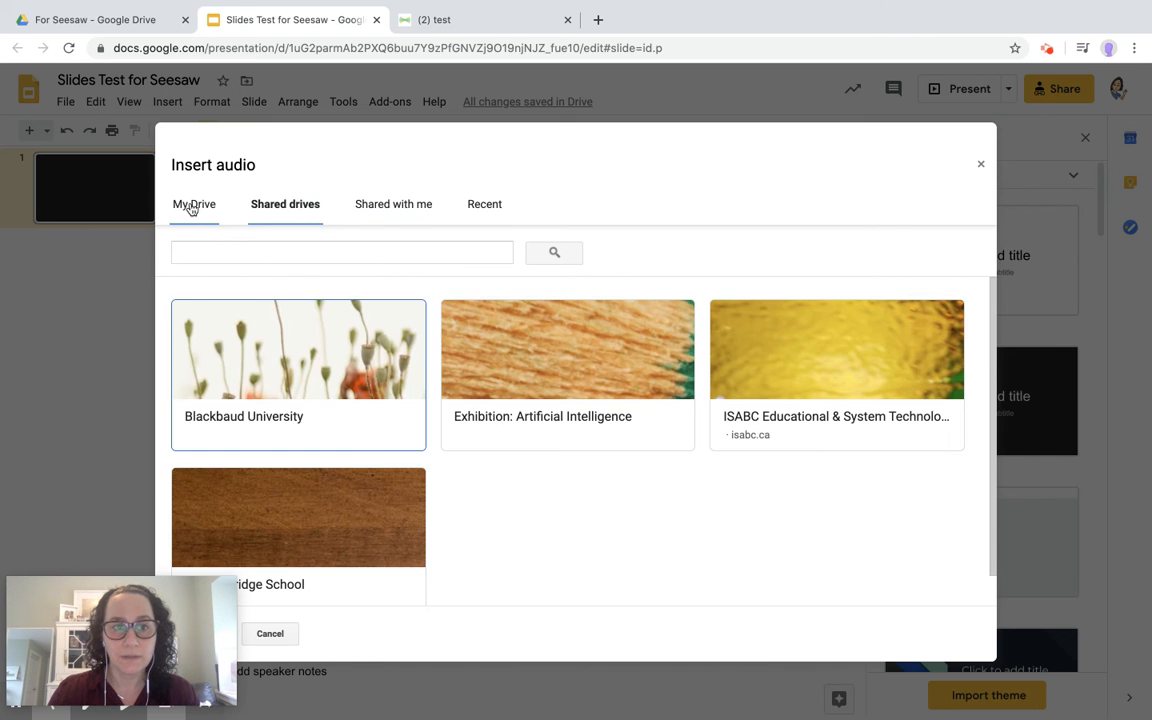
click(192, 205)
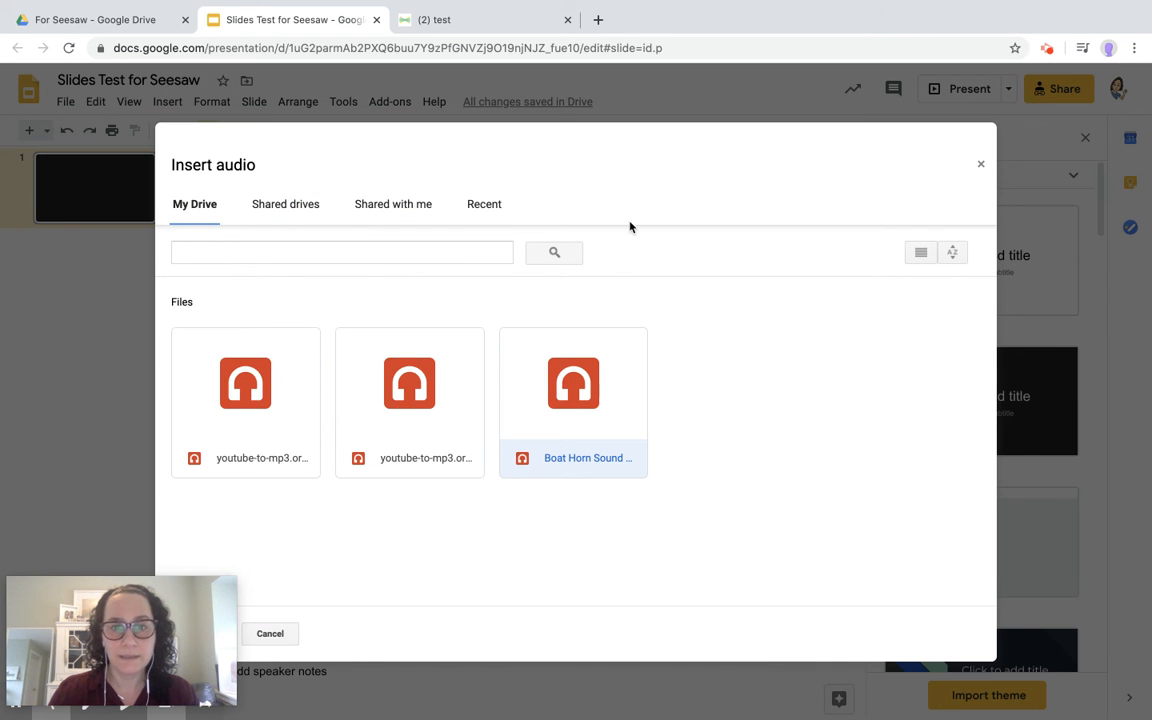
drag(209, 588, 120, 588)
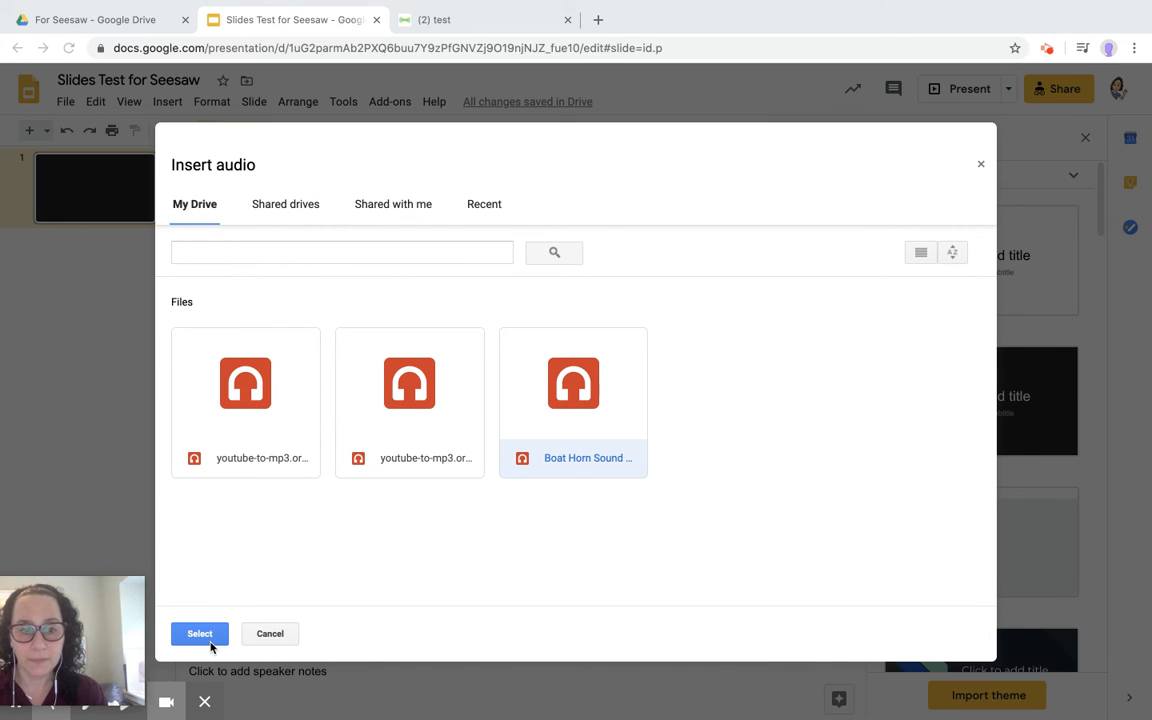
click(203, 632)
Move the audio icon up to the left of the subtitle box.
drag(117, 622, 200, 620)
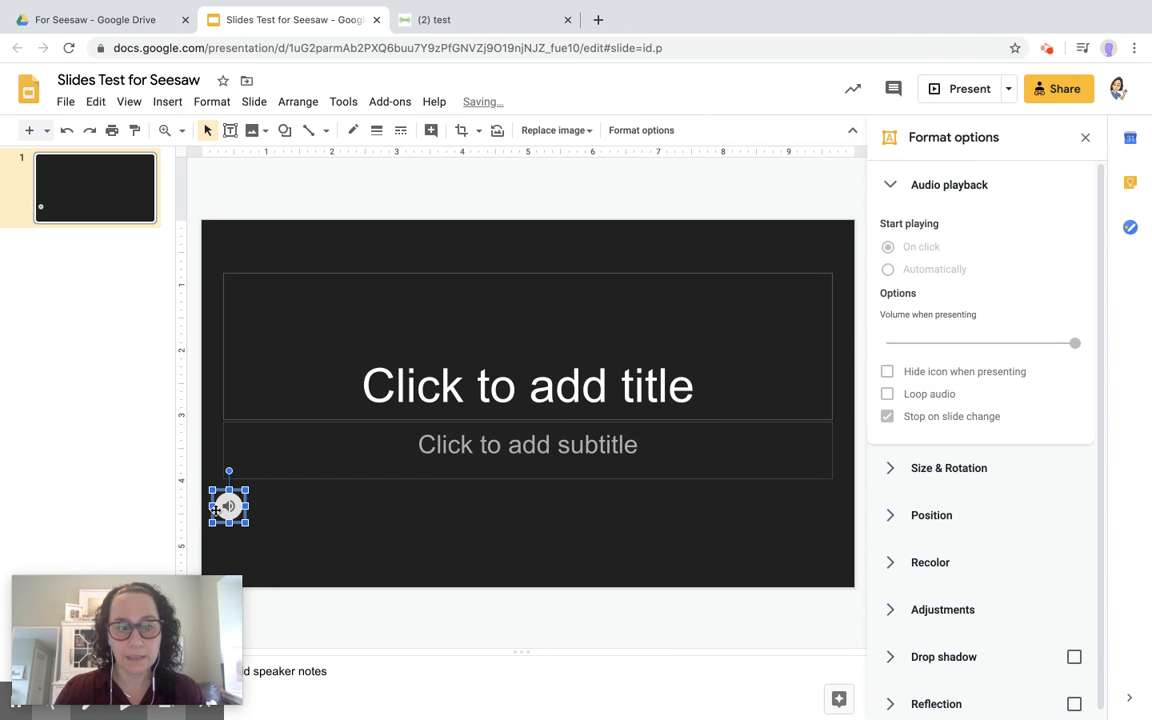
drag(222, 502, 283, 468)
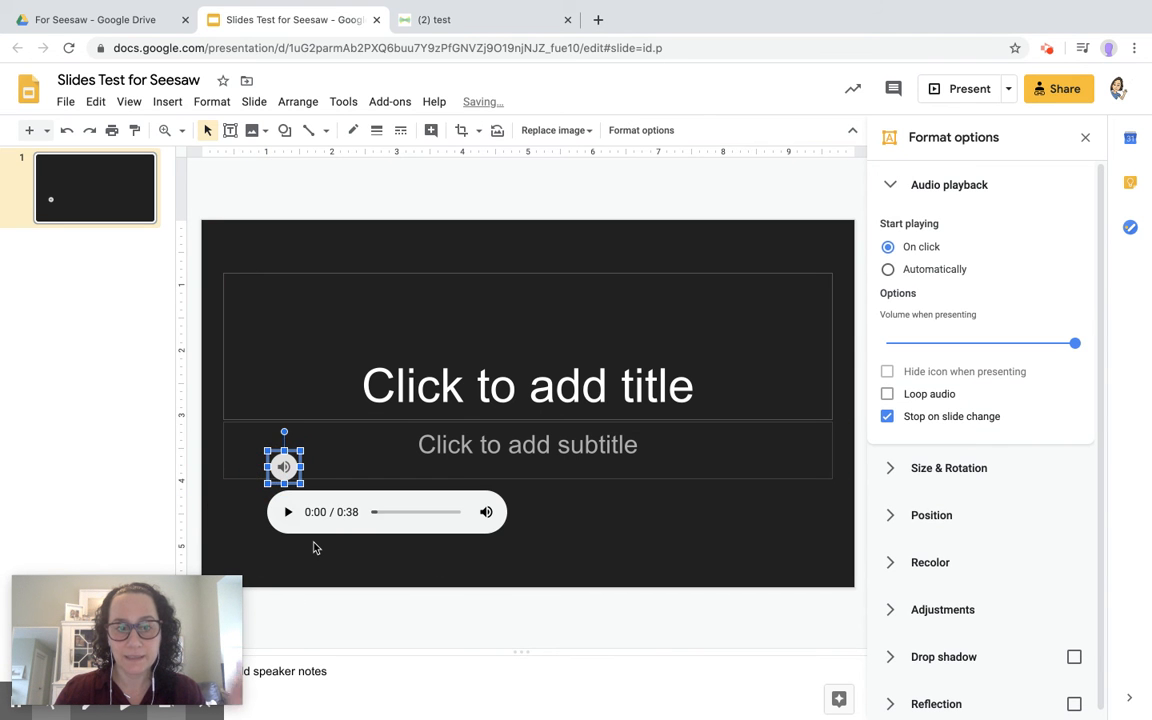
click(309, 550)
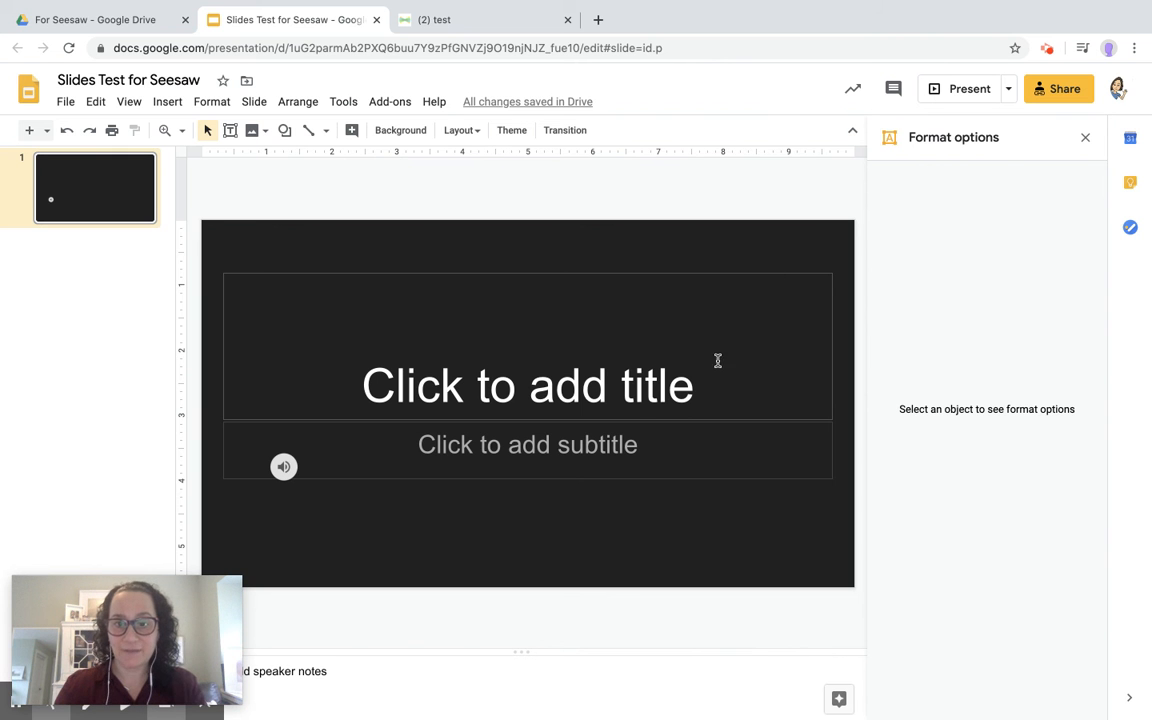
Title the slide 'test' and copy the presentation's view-by-link share URL.
click(681, 385)
text(test)
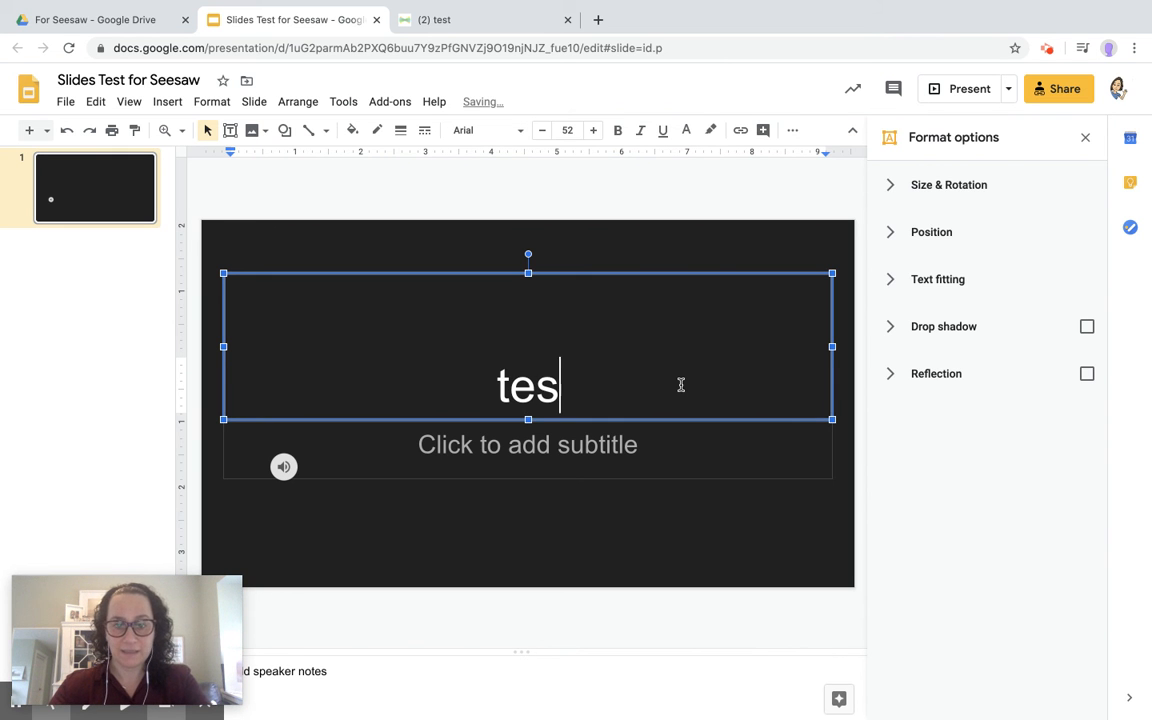
click(1047, 91)
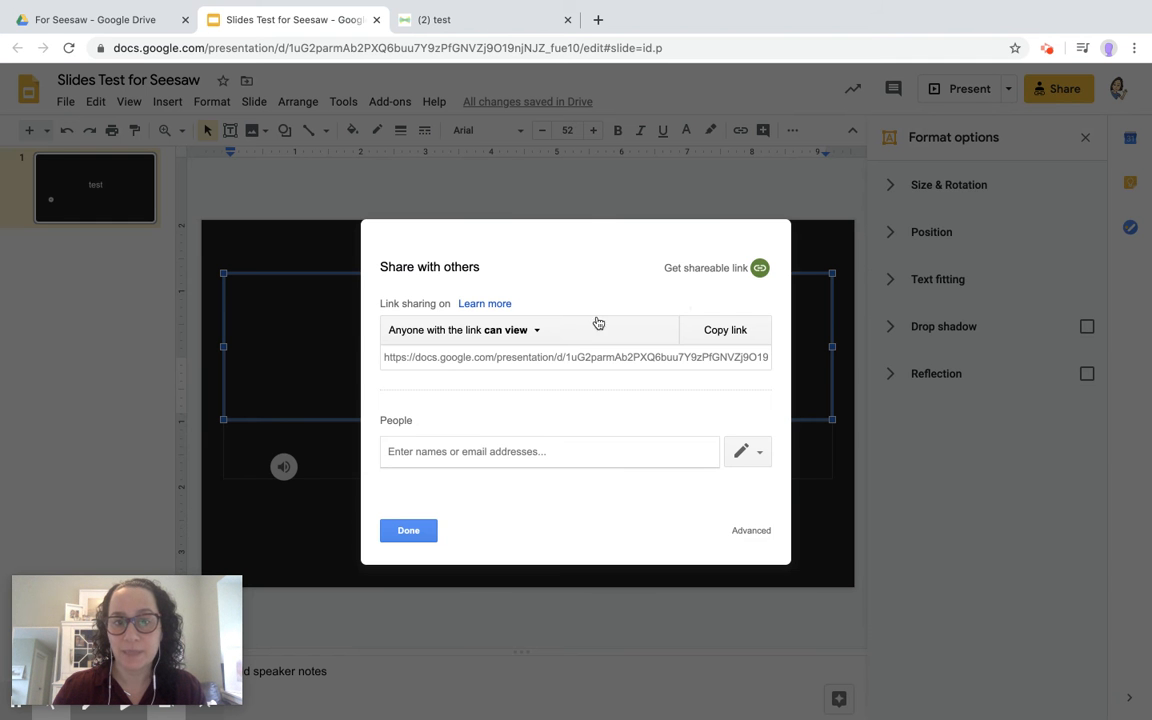
click(545, 356)
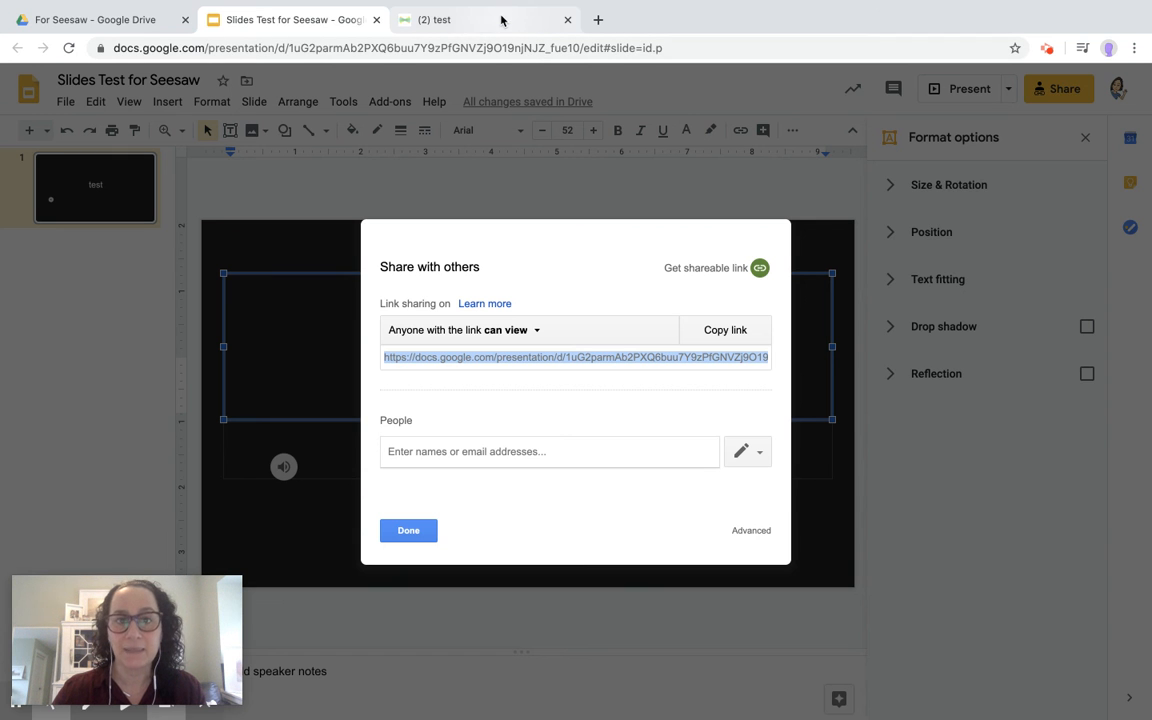
click(405, 528)
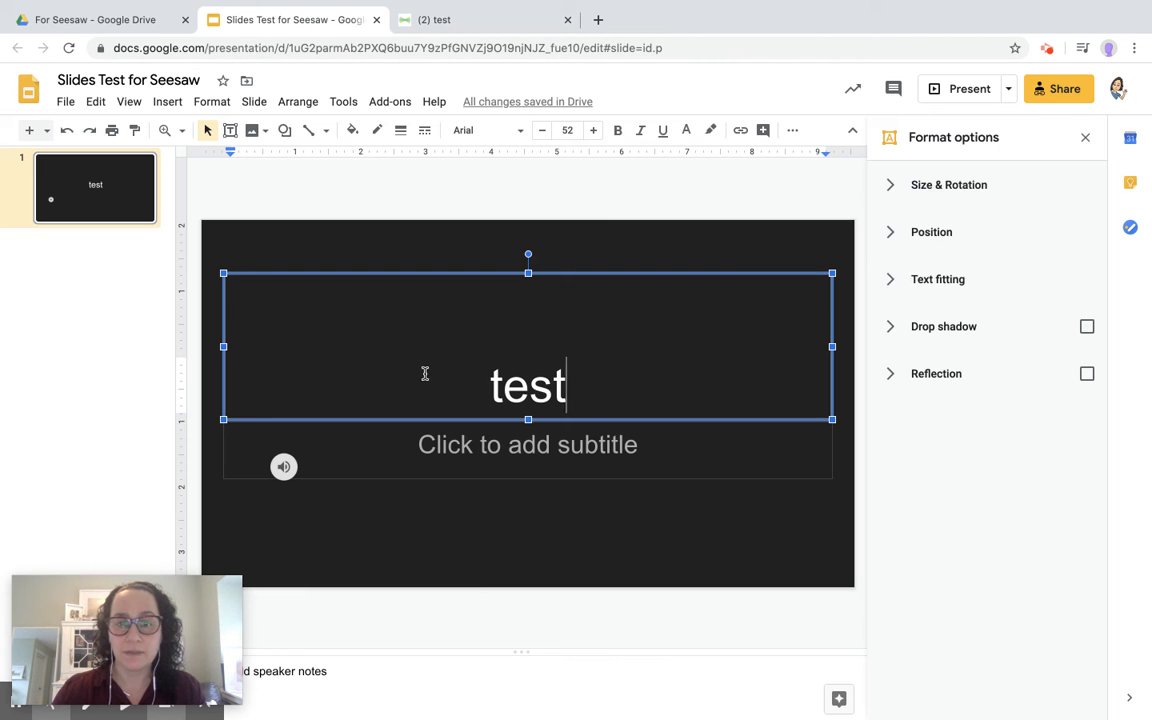
click(500, 16)
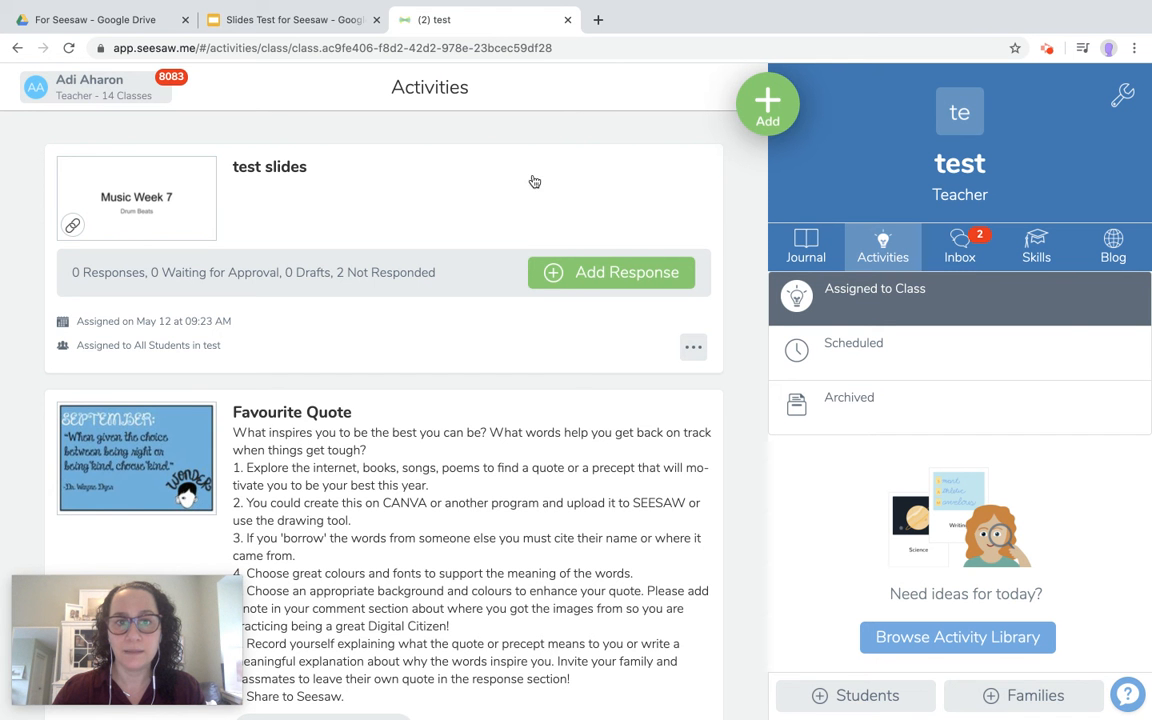
Start a new Seesaw activity and name it 'slides test'.
click(764, 105)
click(605, 176)
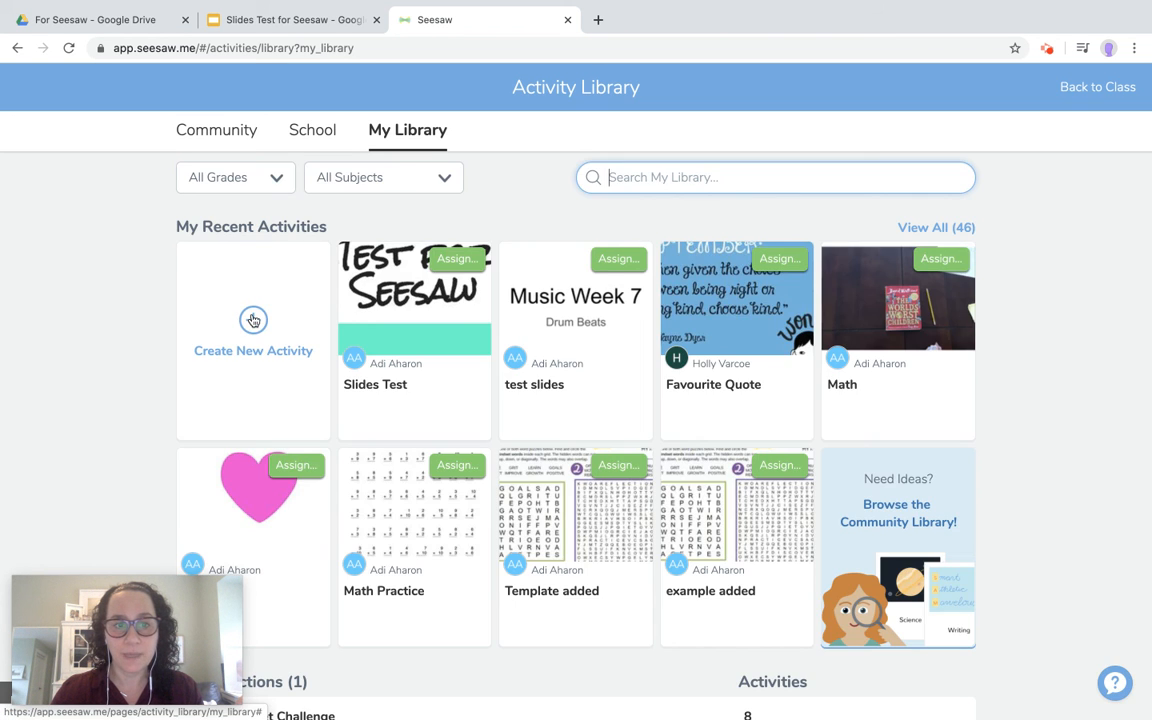
click(253, 320)
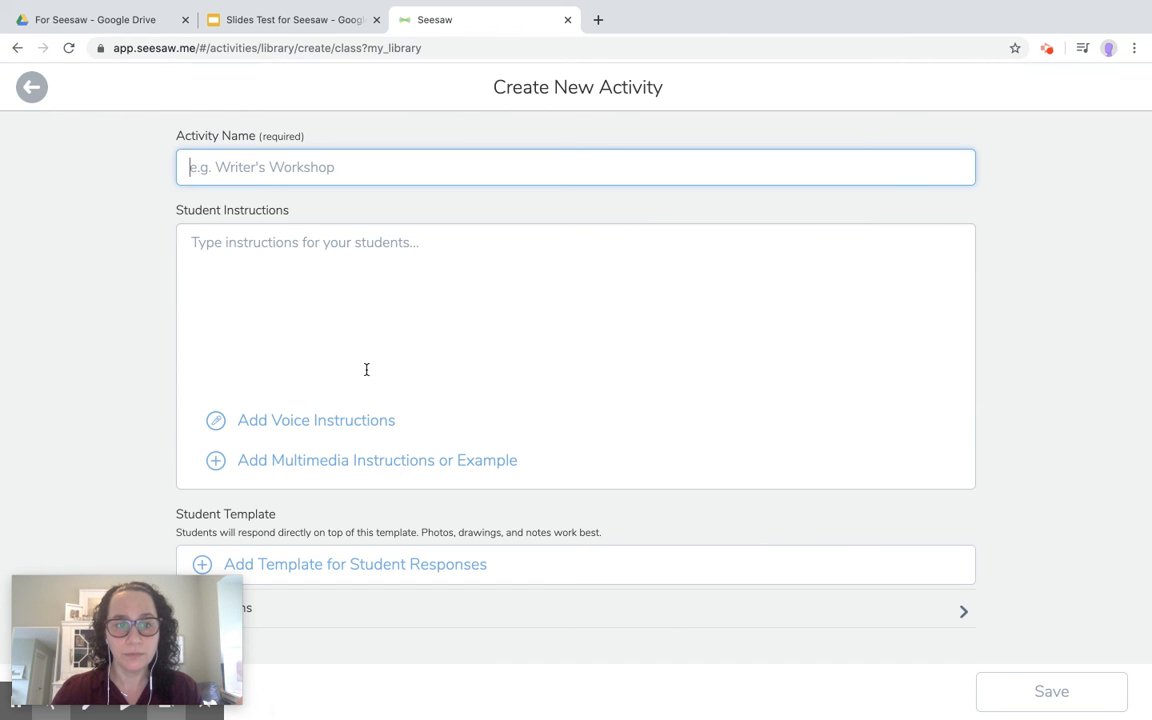
text(slides test)
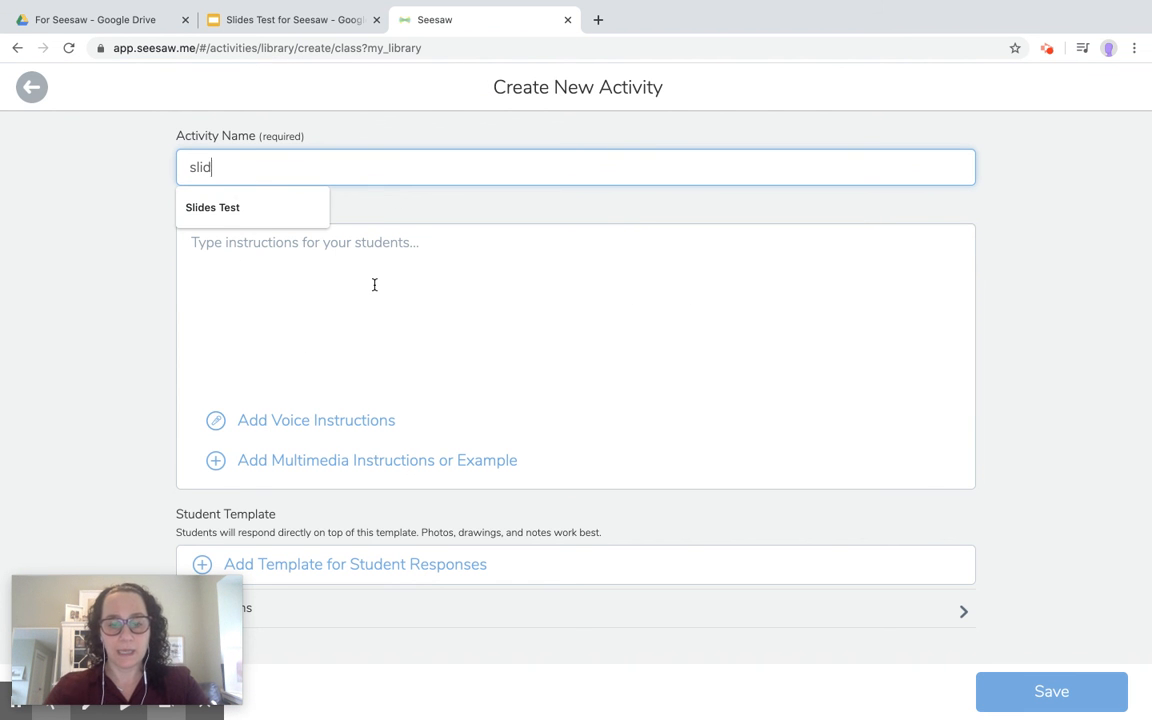
Attach the pasted Slides Test for Seesaw link as the activity's example.
click(404, 460)
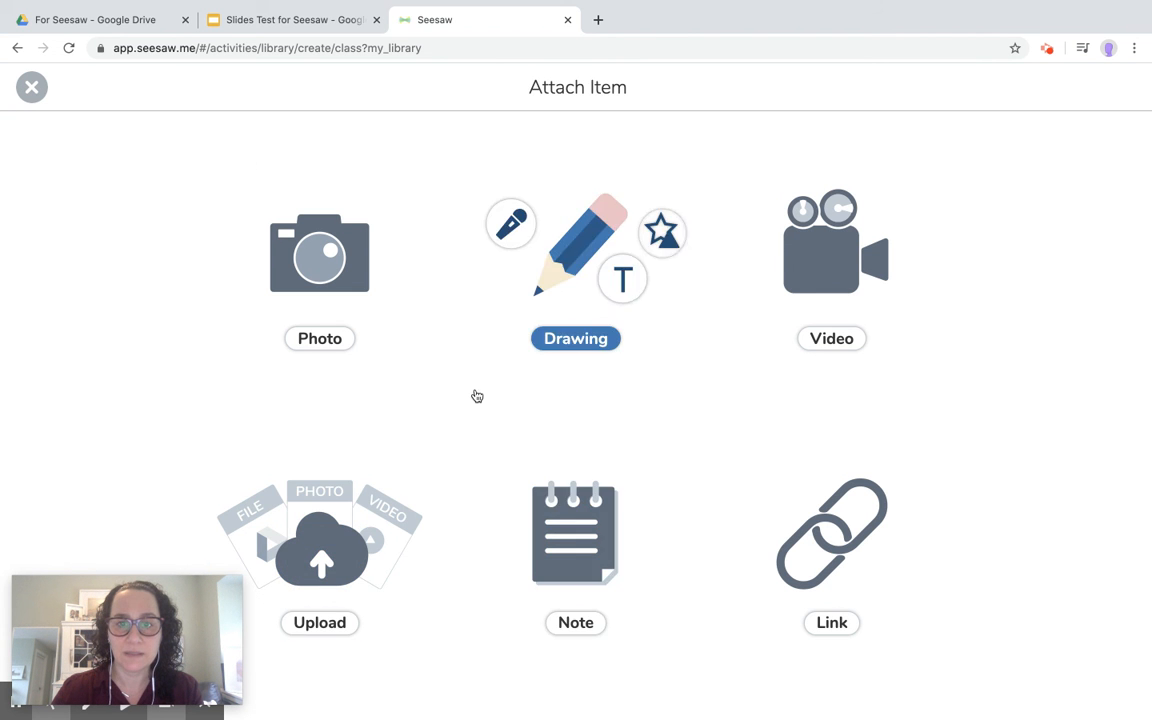
click(822, 539)
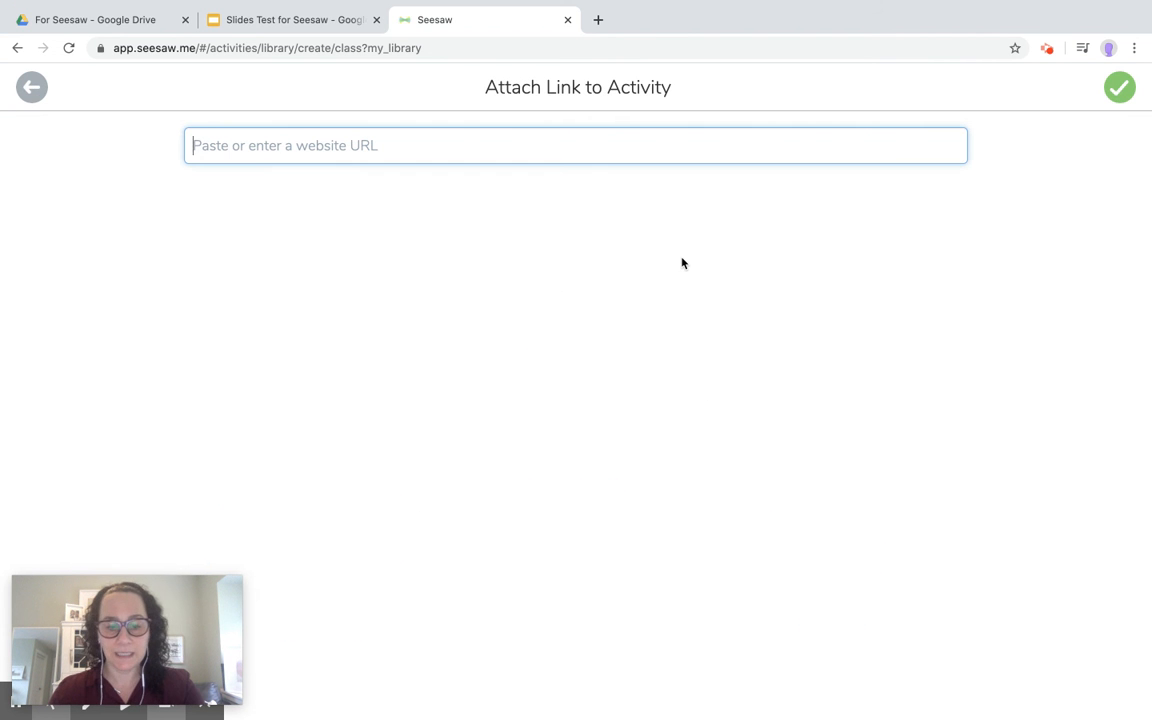
click(1118, 88)
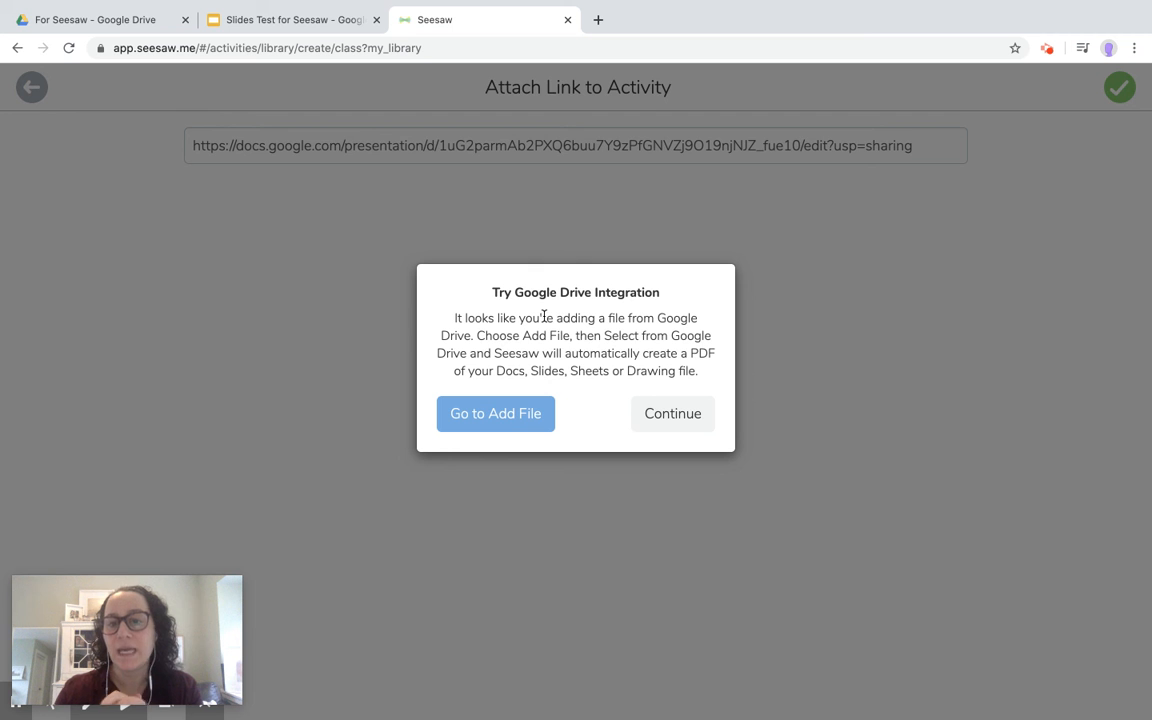
click(661, 425)
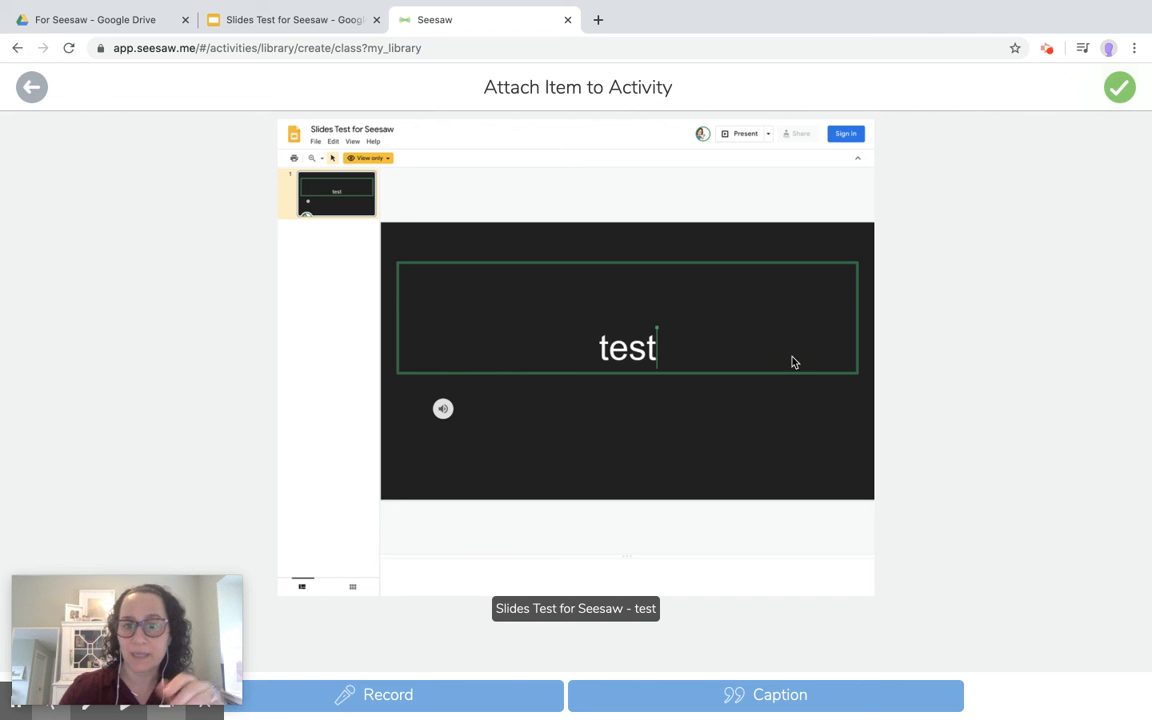
click(1125, 95)
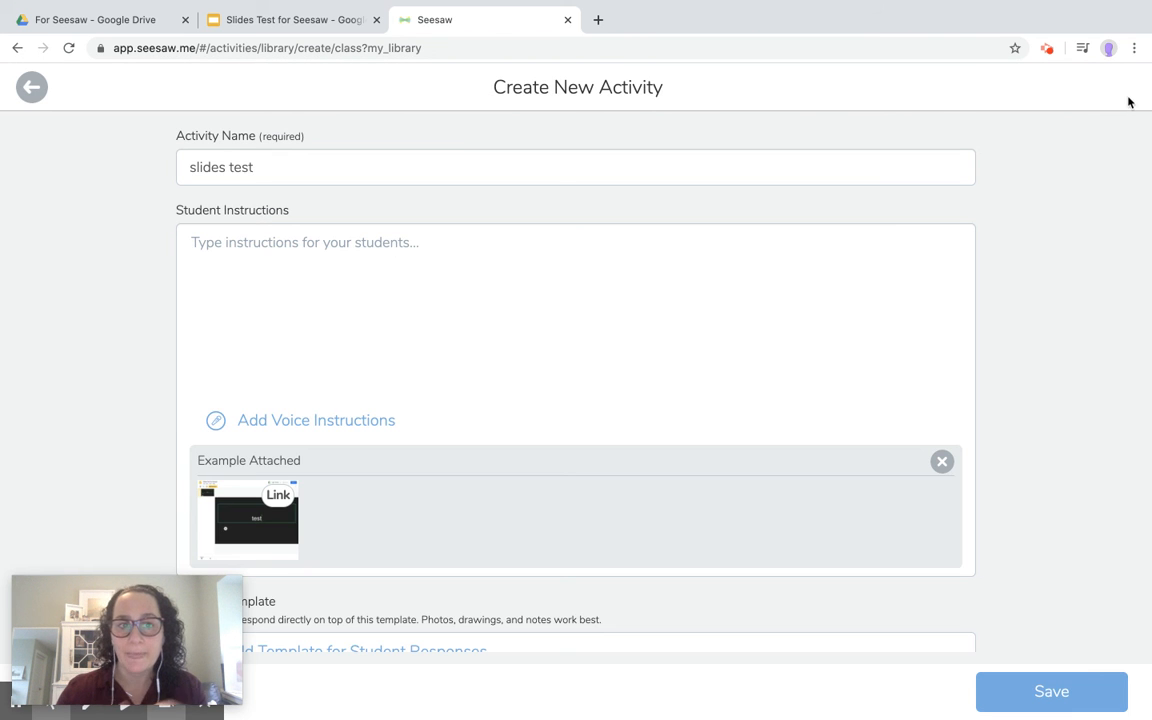
Save the slides test activity, assign it to the test class, and switch to the student desktop.
click(1050, 696)
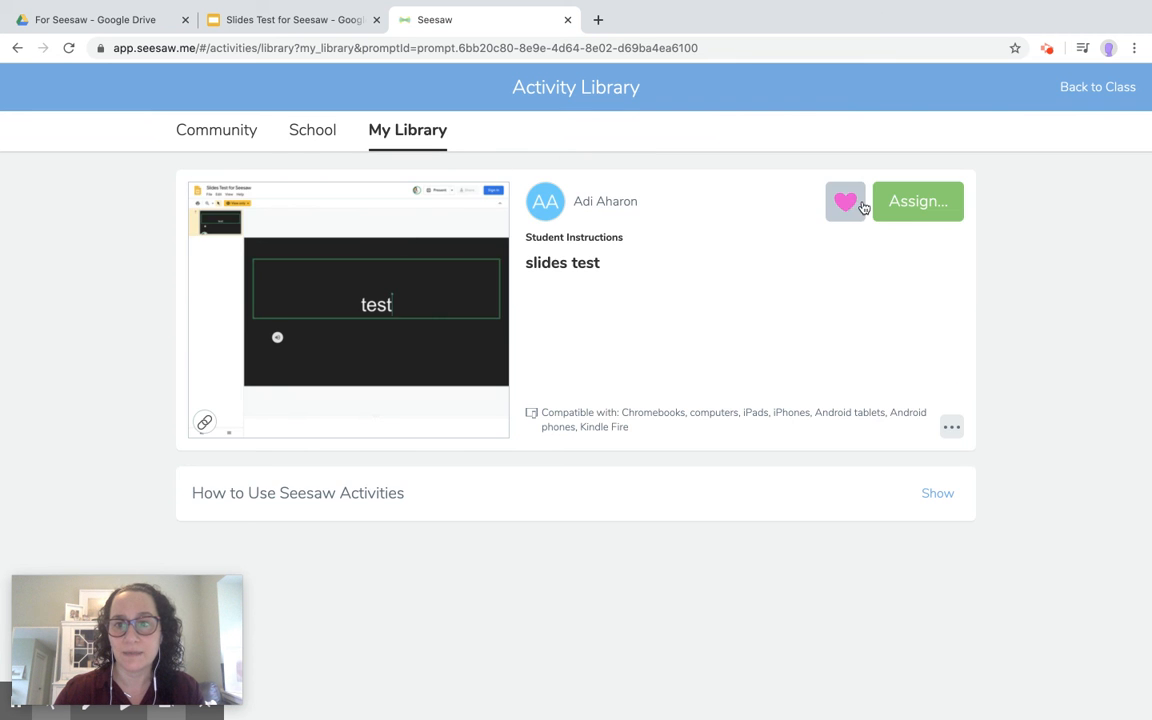
click(913, 212)
scroll(514, 429, down, 5)
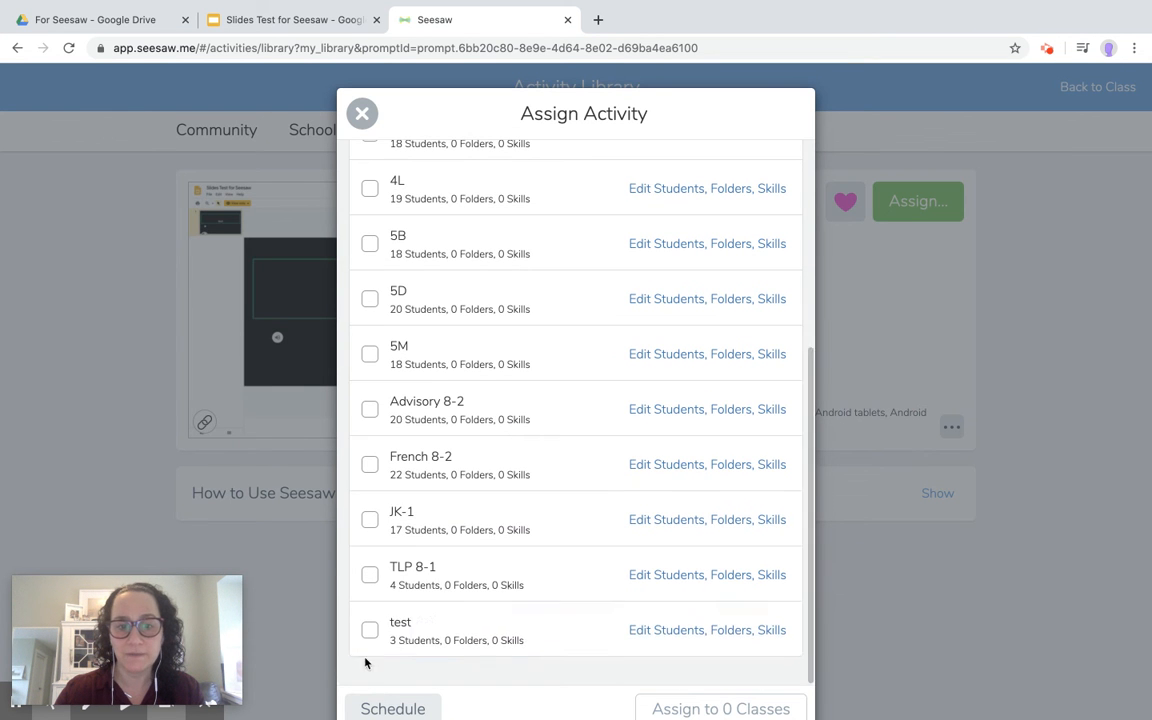
click(370, 630)
click(698, 709)
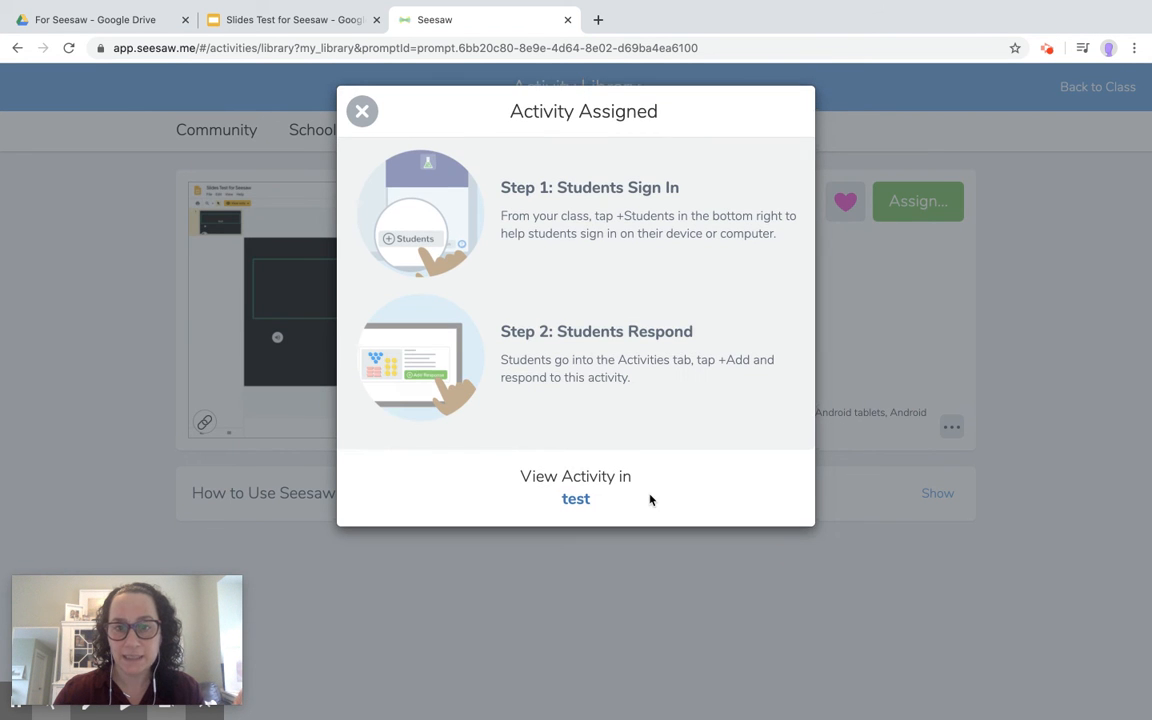
click(332, 111)
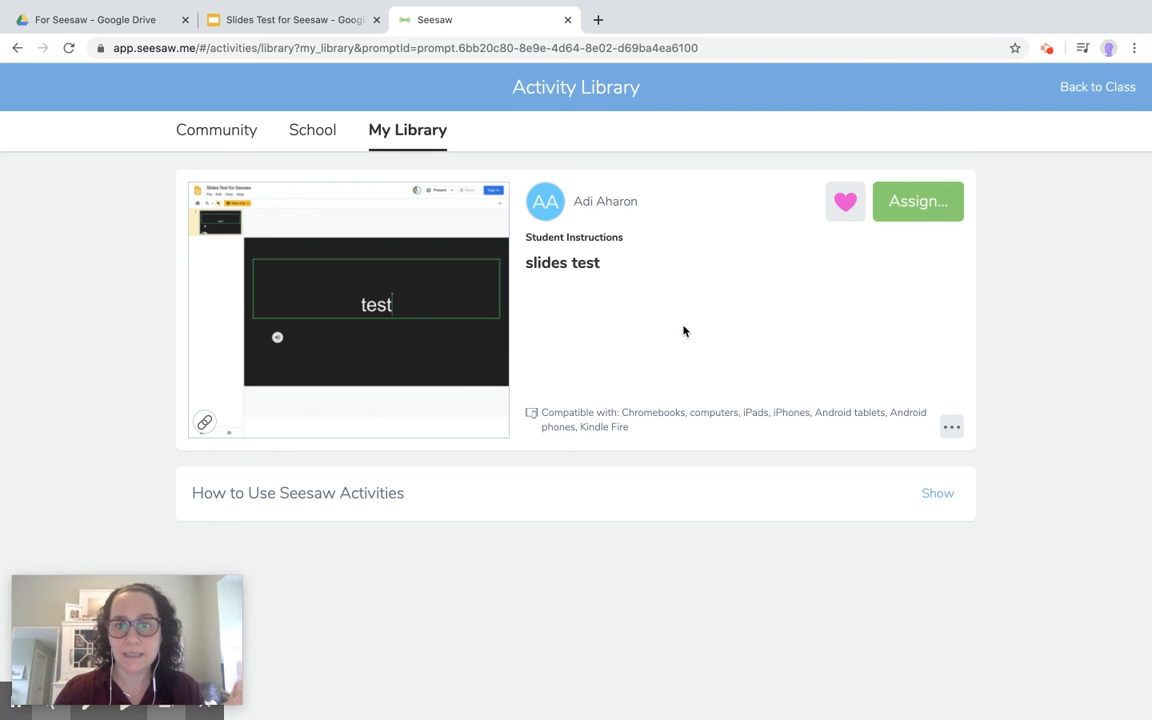
key(ctrl+Right)
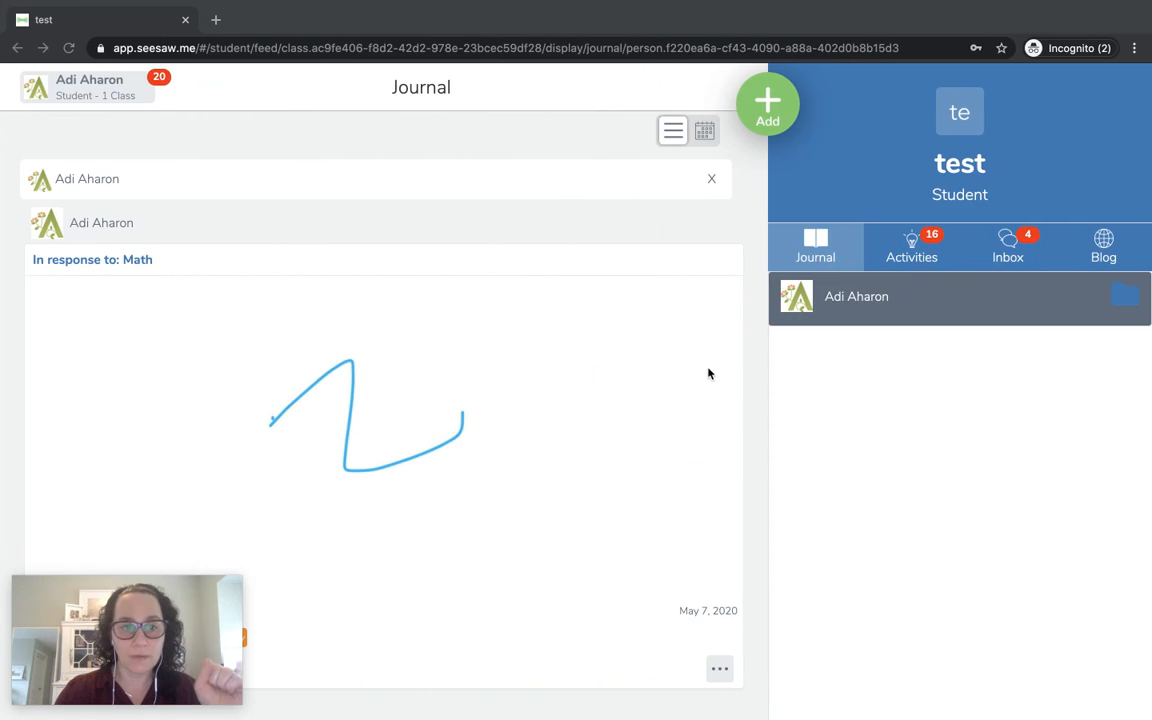
As the student, start a response to 'slides test' and open its linked Slides Test for Seesaw presentation.
click(915, 253)
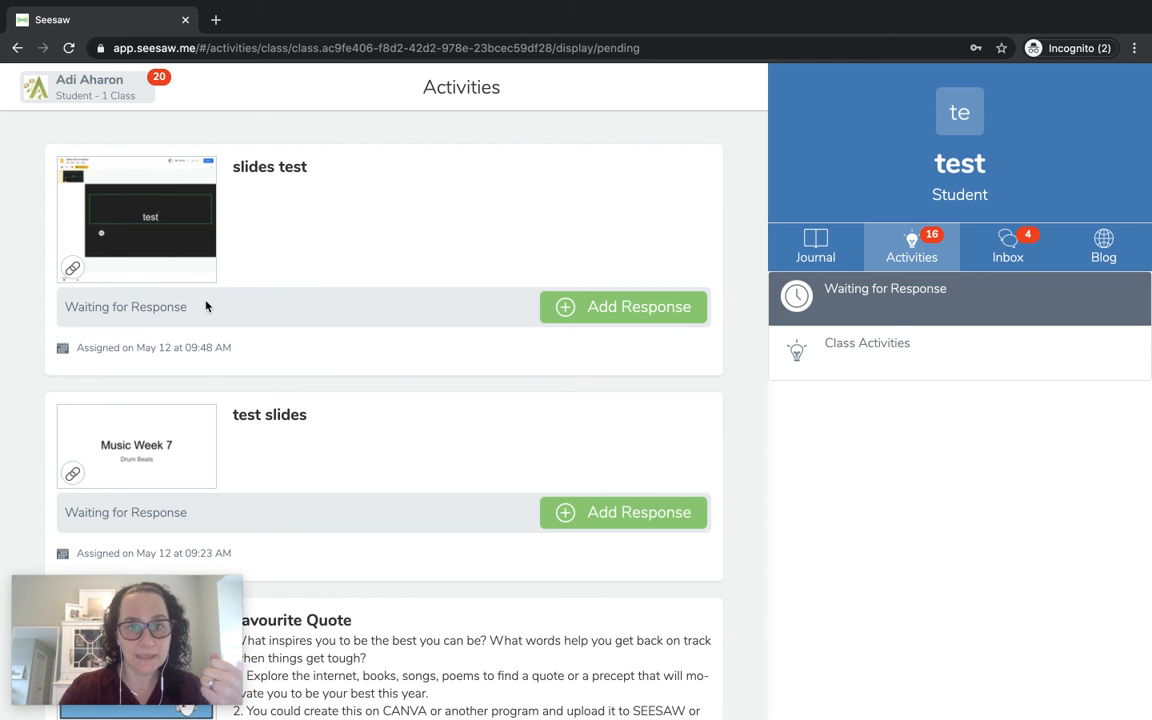
click(599, 306)
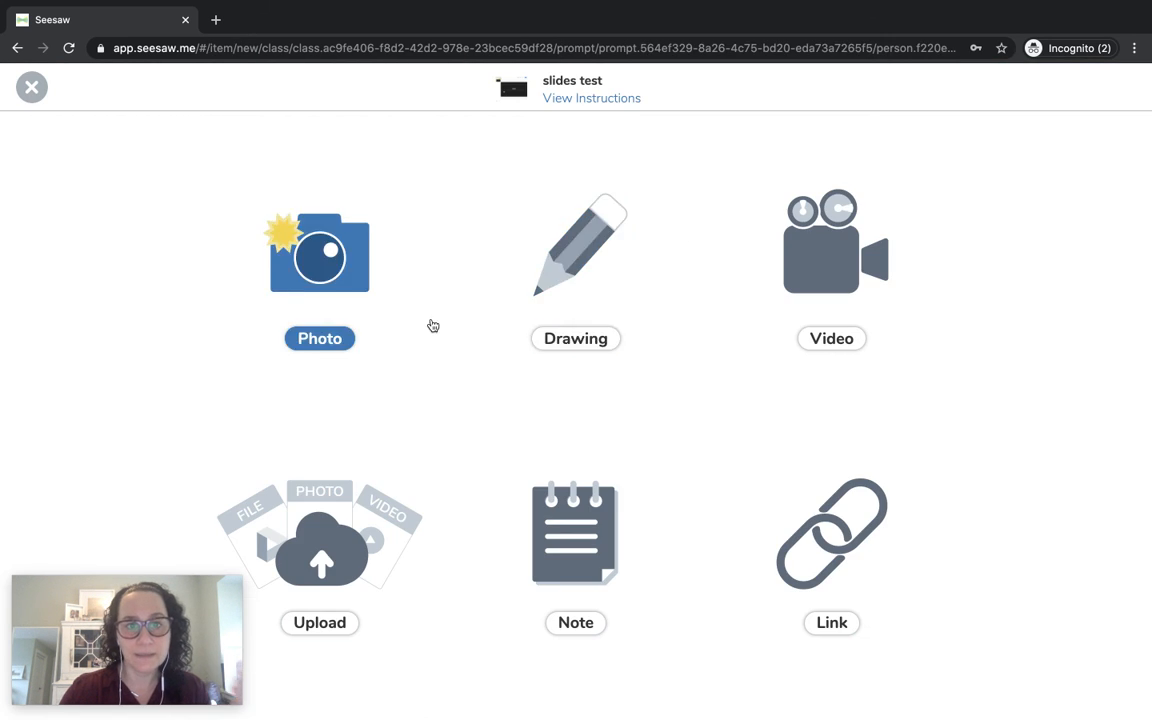
click(515, 93)
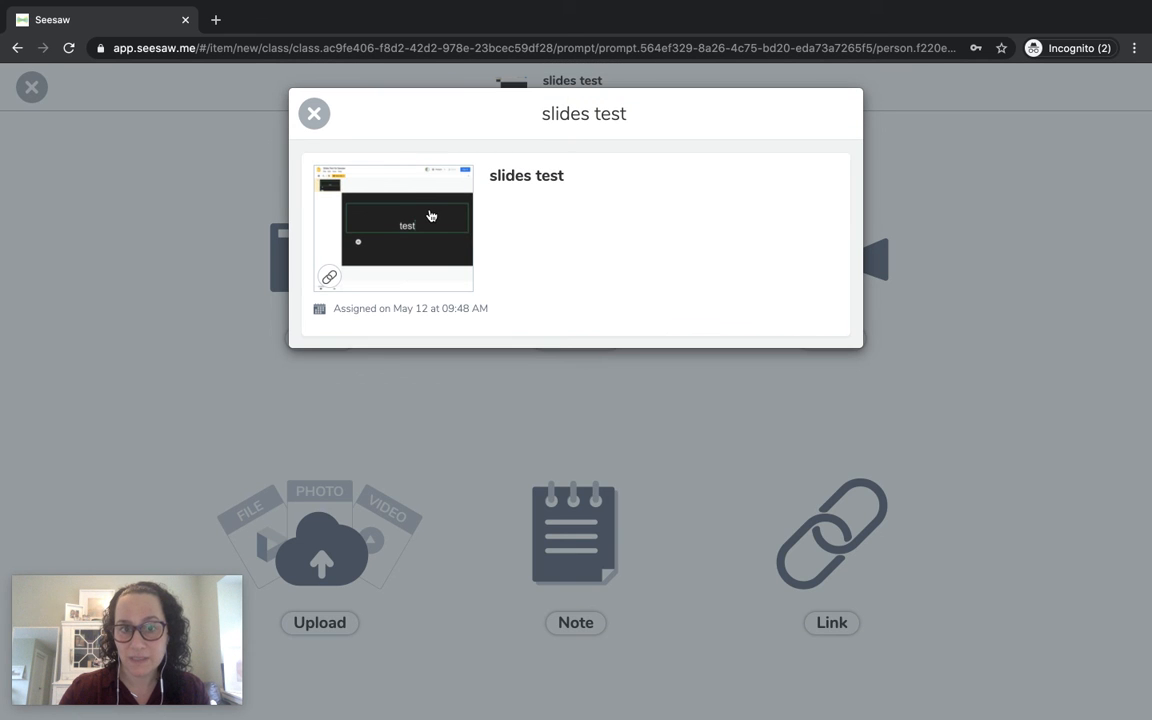
click(431, 216)
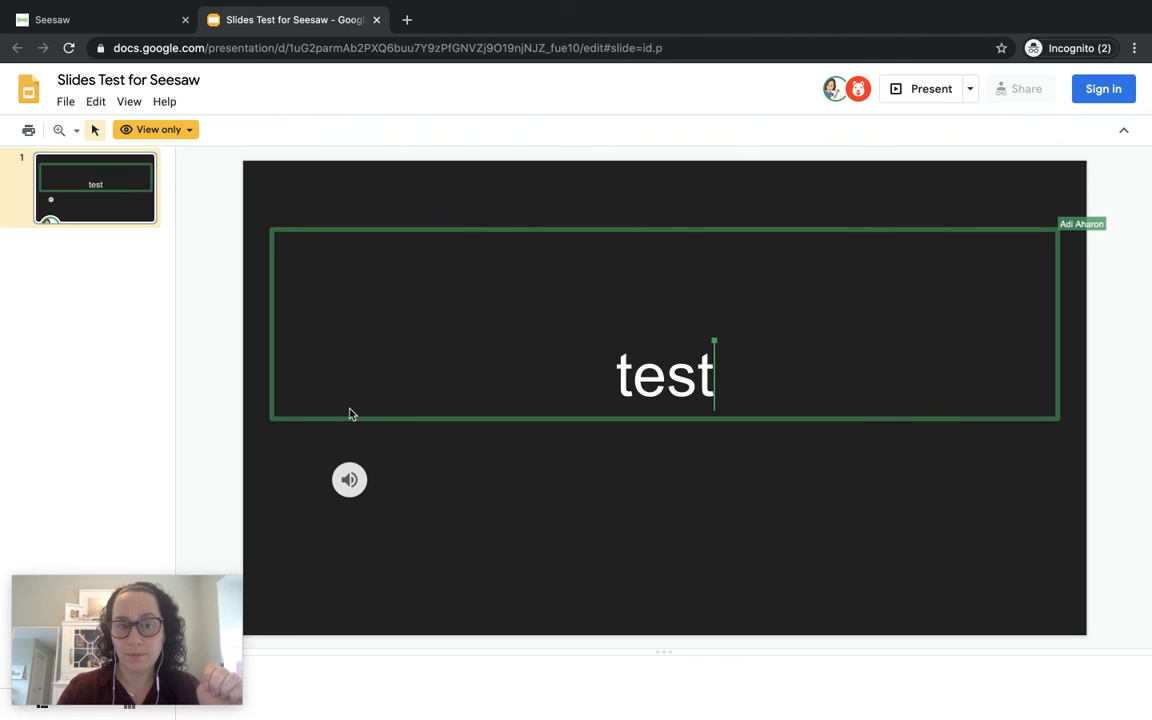
Play the slide's inserted audio to 0:10, pause it, then return to the teacher's Seesaw Activity Library.
click(349, 480)
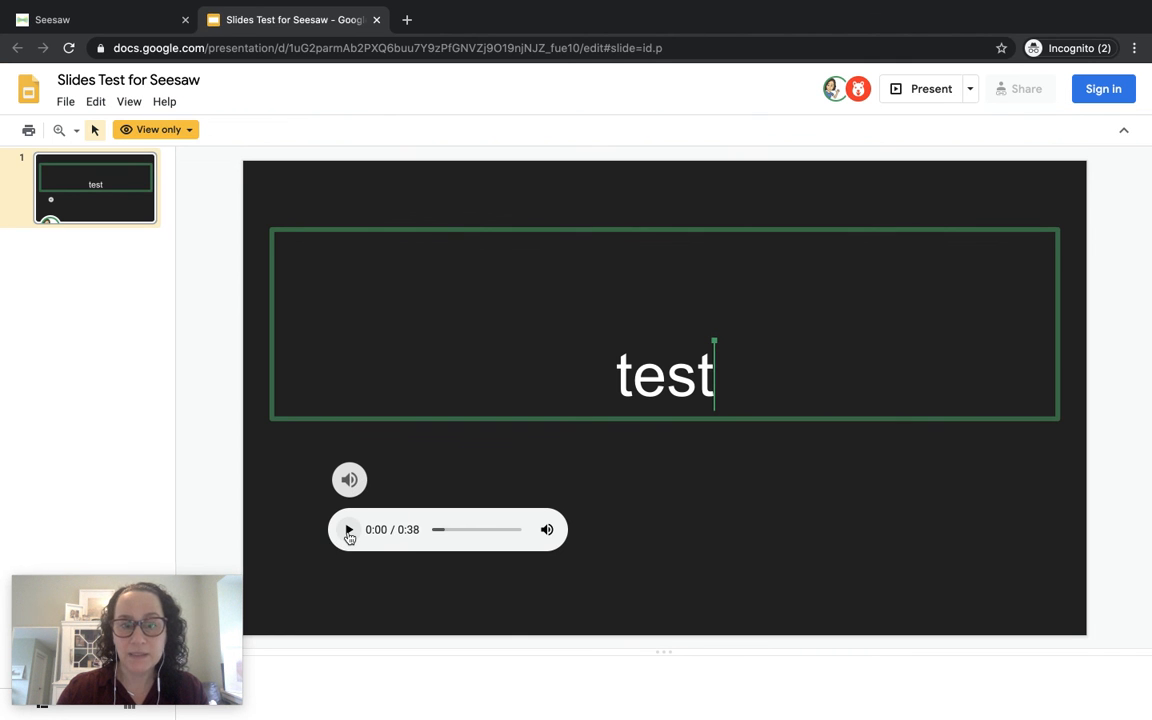
click(349, 531)
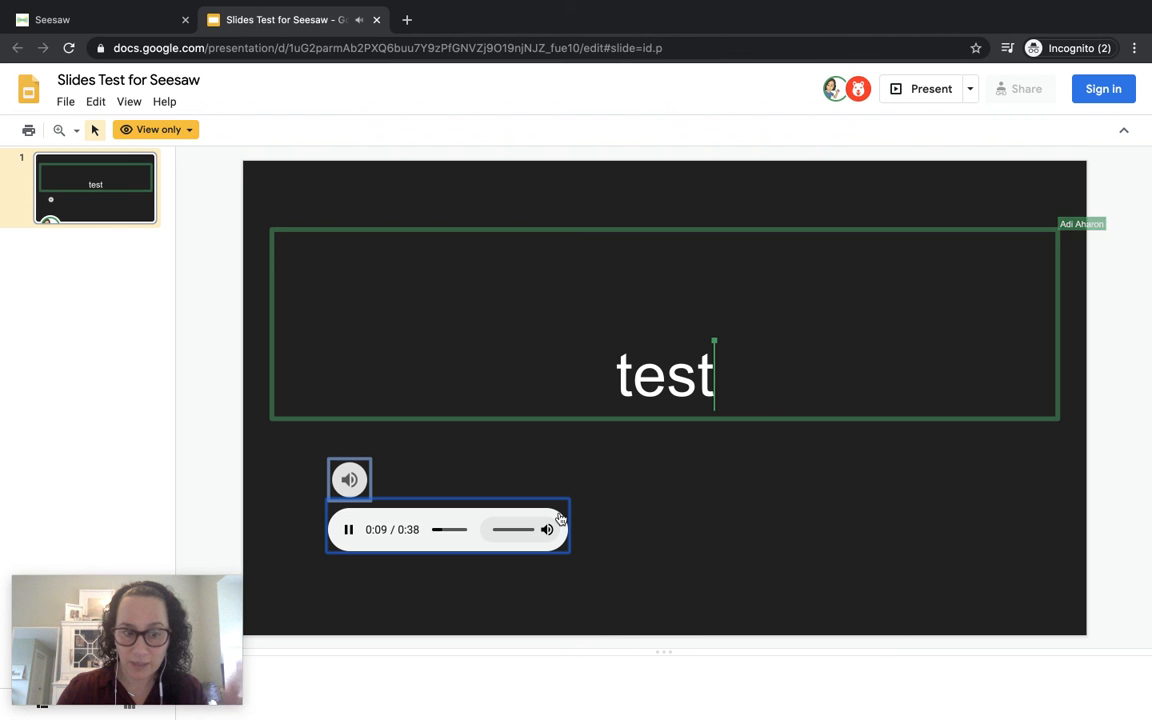
click(349, 530)
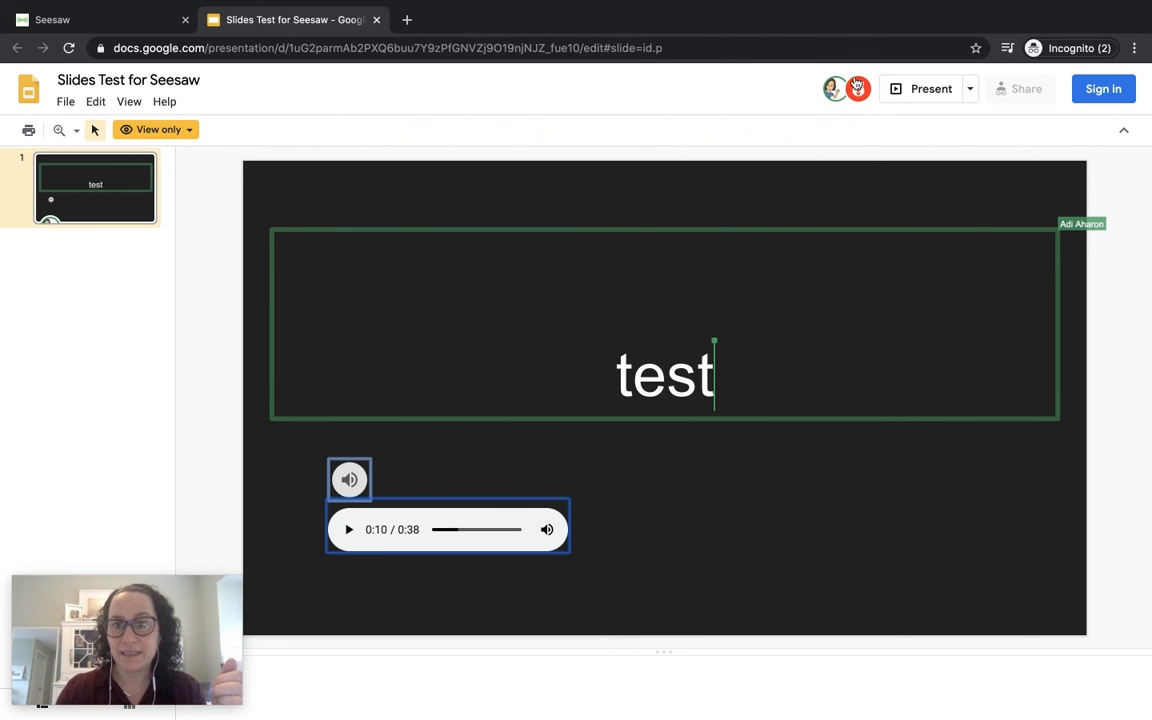
mouse_move(862, 95)
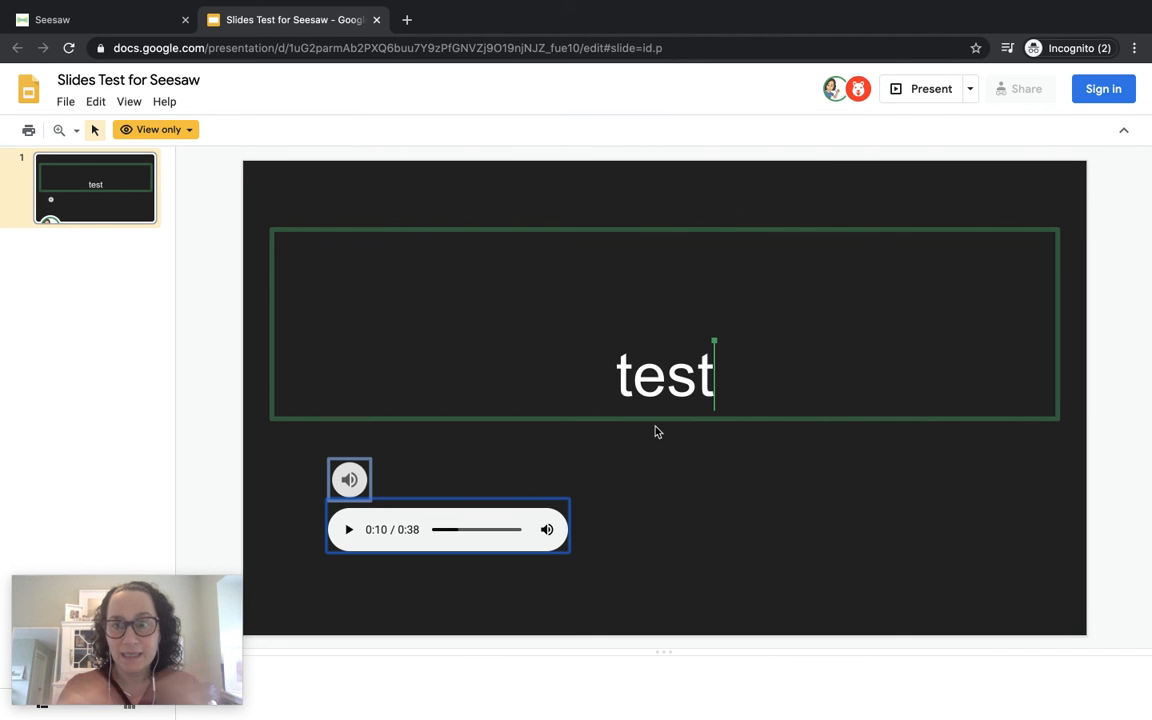
key(ctrl+Left)
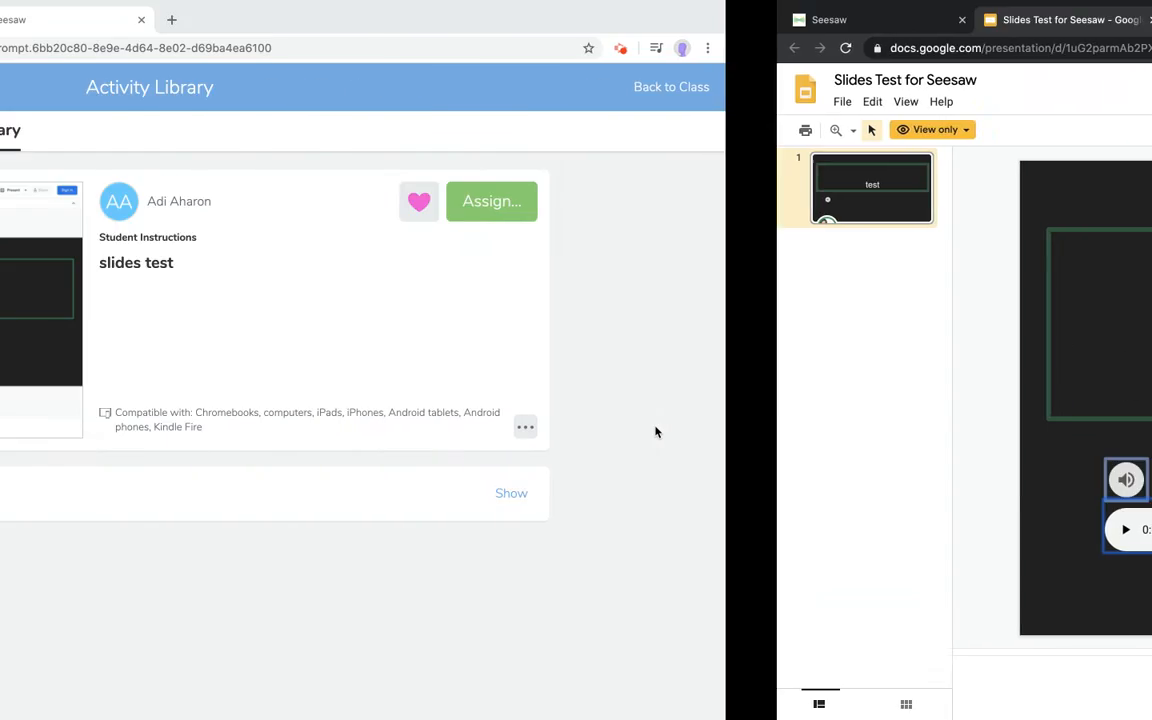